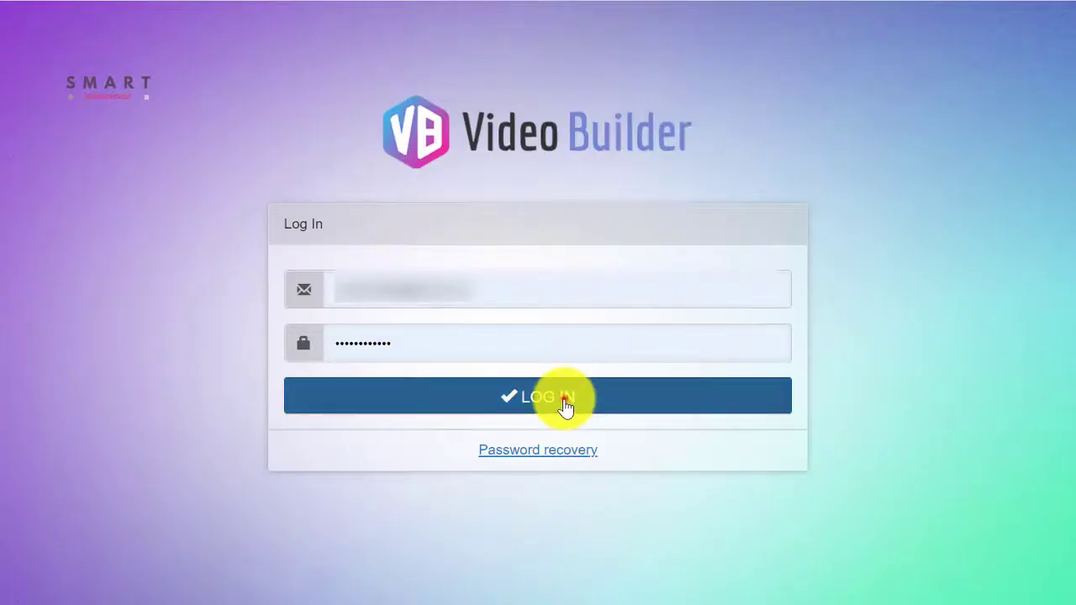
Log in to Video Builder and close the news announcements panel
click(565, 406)
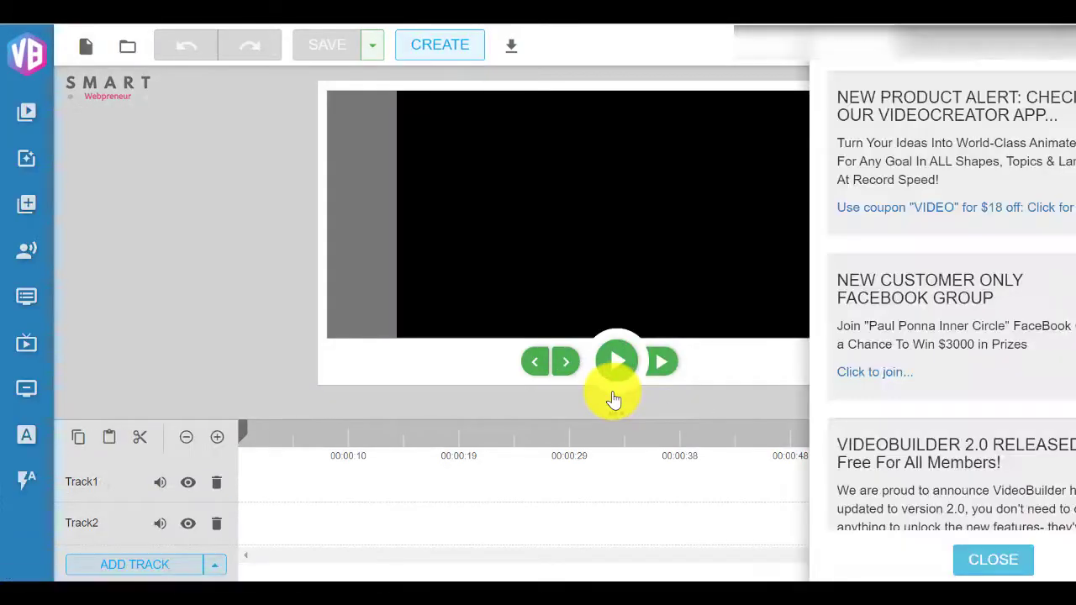
click(1017, 570)
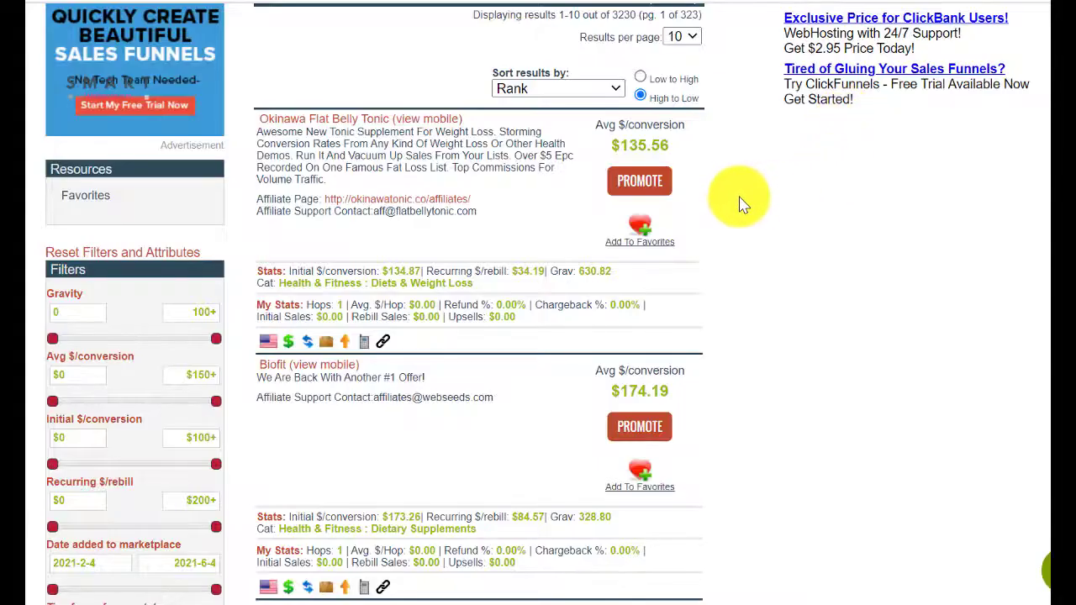
Scroll the ClickBank marketplace results down to the Diabetes Freedom listing
scroll(742, 204, down, 2)
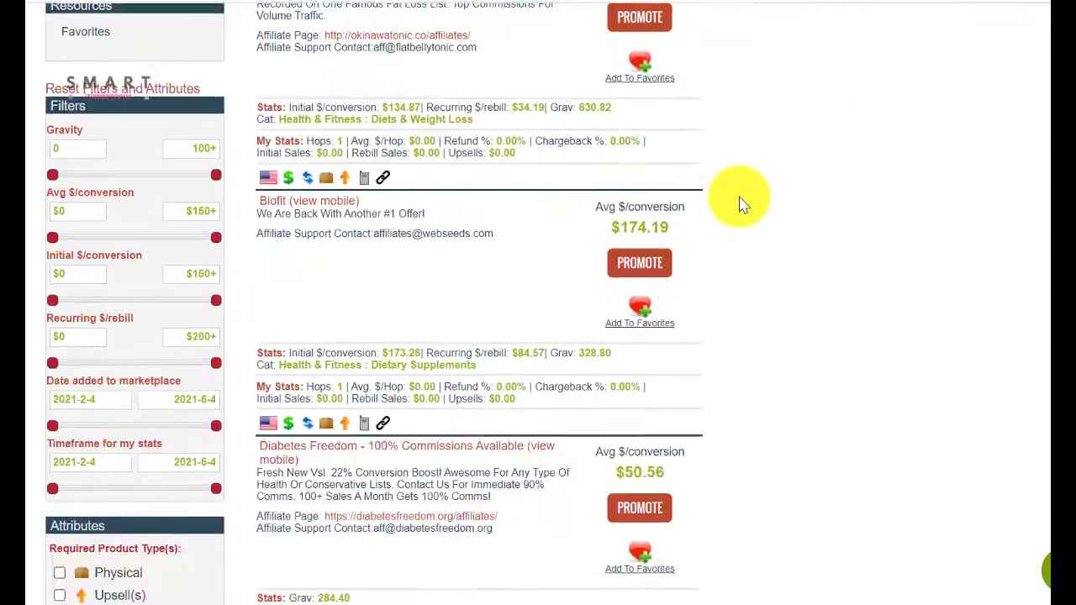
scroll(742, 204, down, 1)
scroll(740, 199, down, 1)
scroll(740, 199, down, 1)
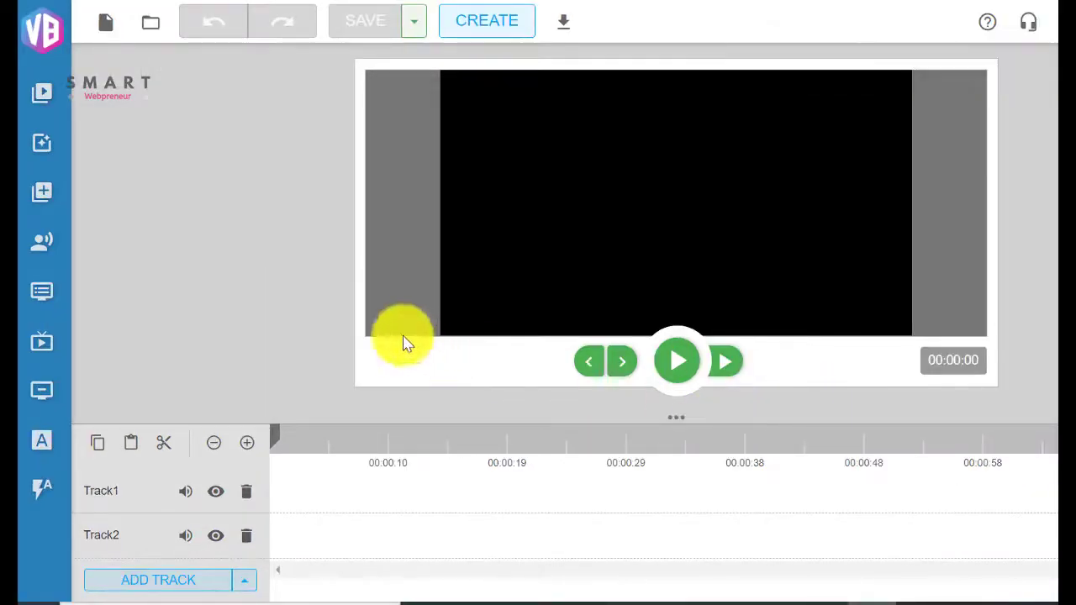
click(42, 141)
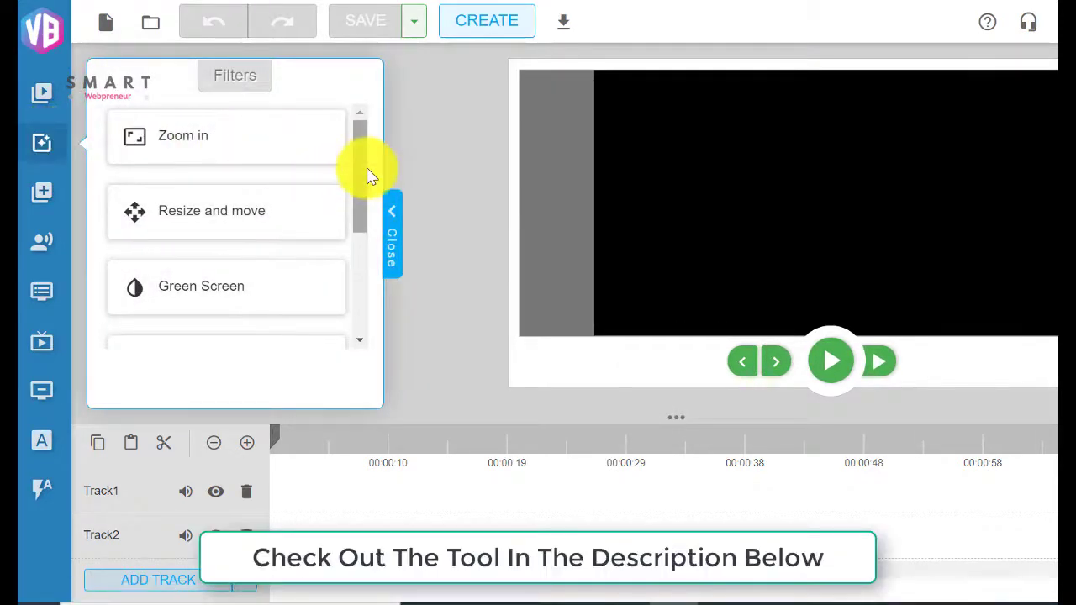
drag(361, 168, 362, 296)
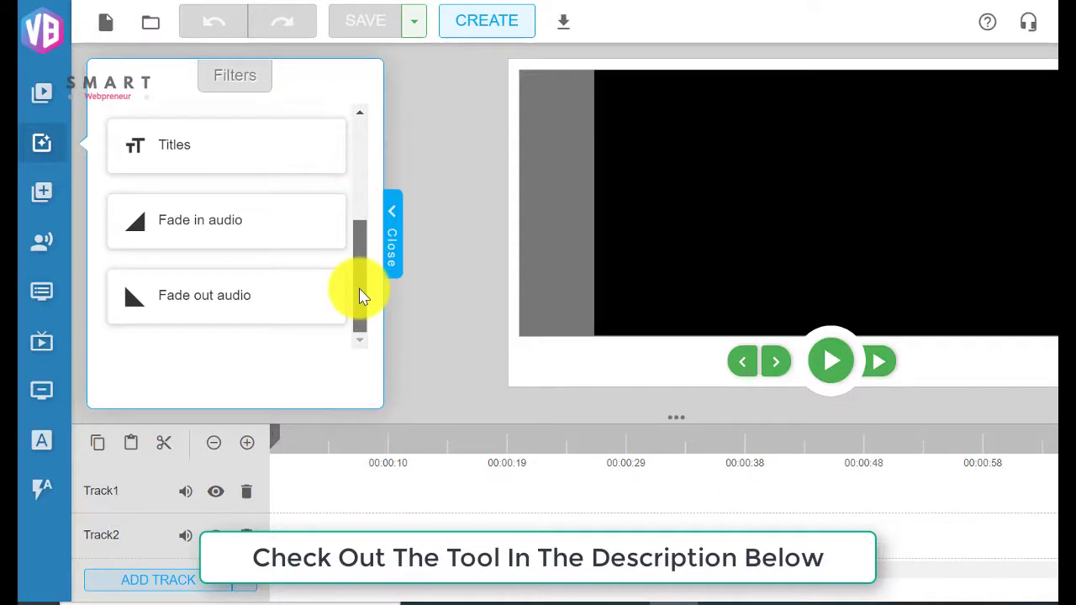
click(59, 197)
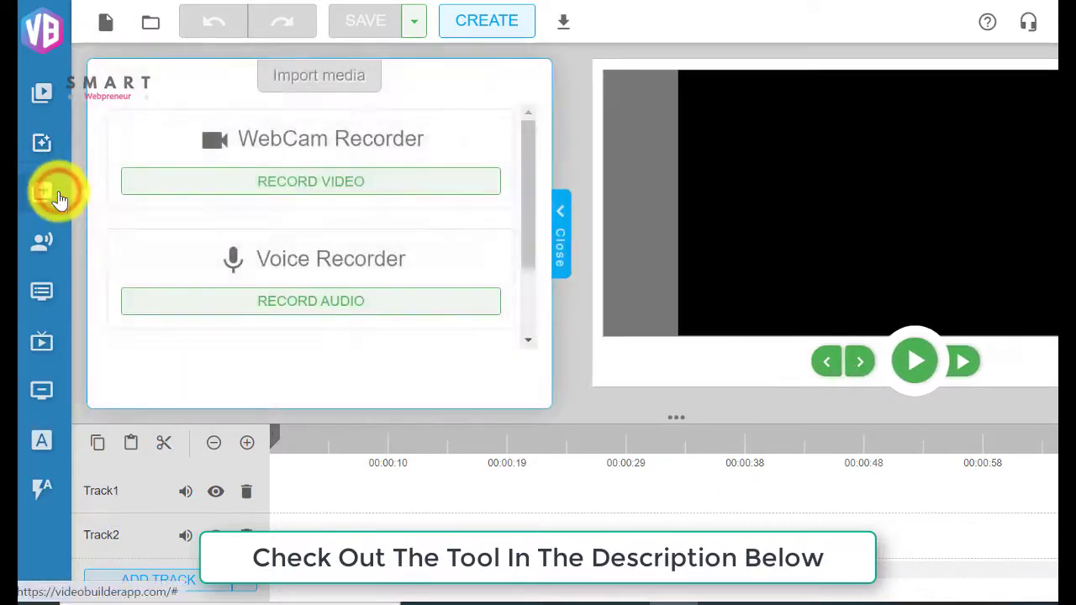
click(46, 234)
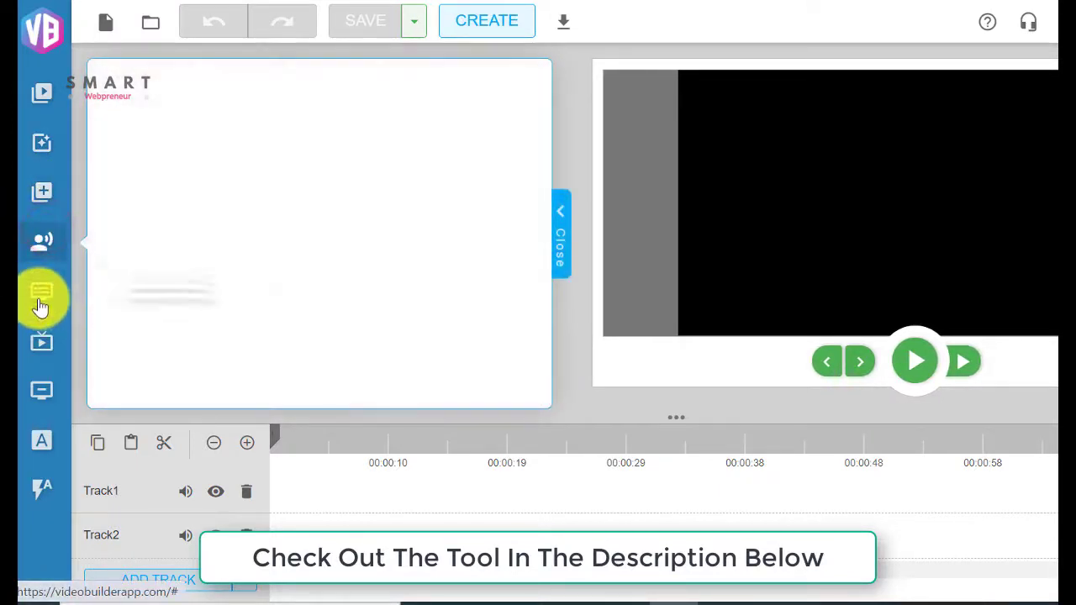
click(40, 301)
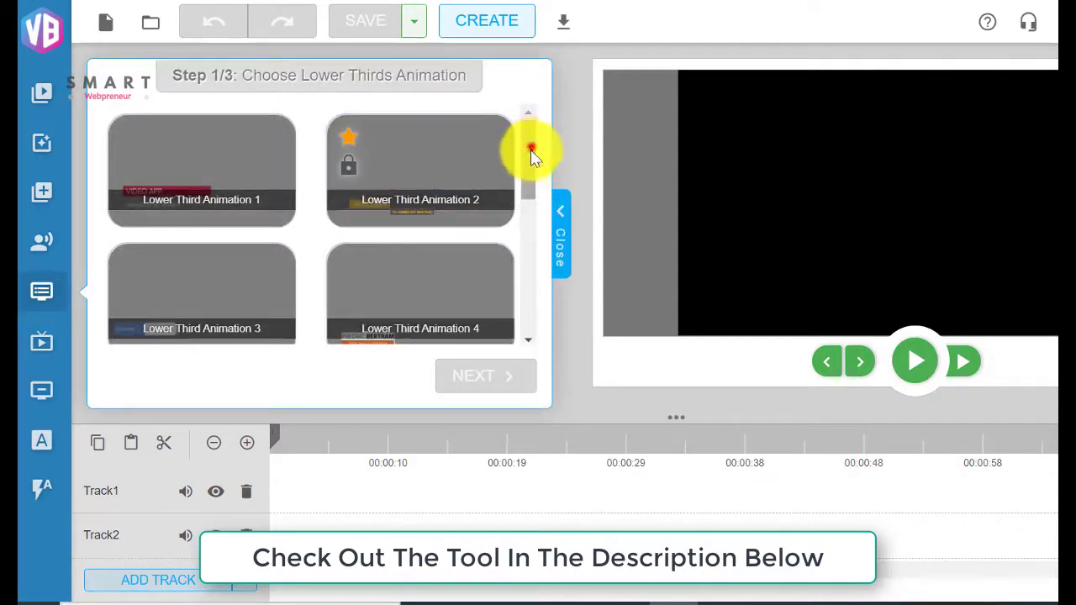
mouse_move(530, 147)
mouse_down()
mouse_move(532, 177)
mouse_move(521, 164)
mouse_up()
click(42, 344)
click(42, 391)
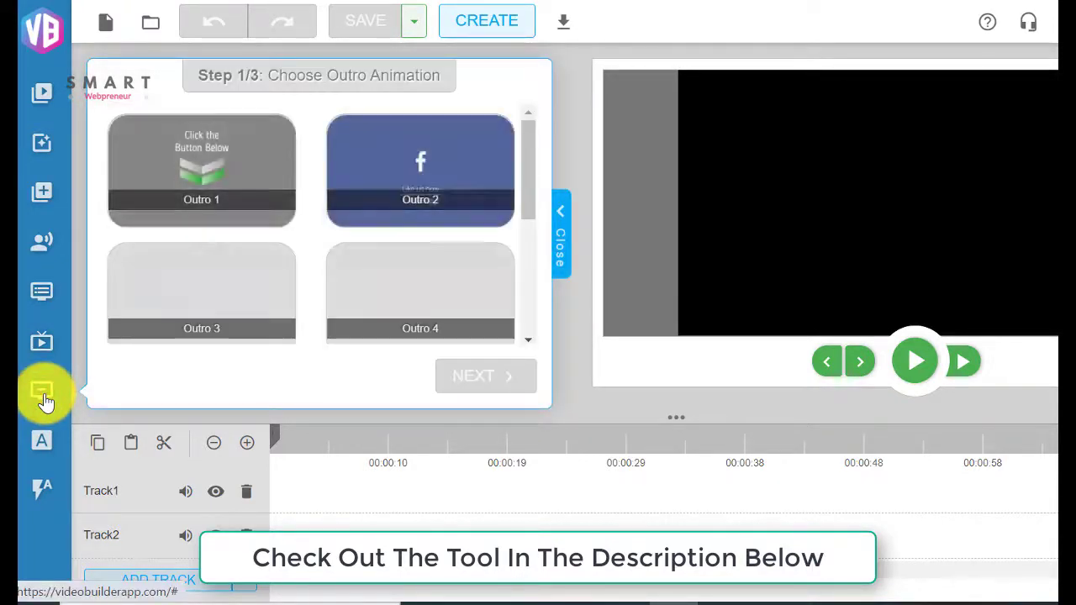
scroll(308, 272, down, 2)
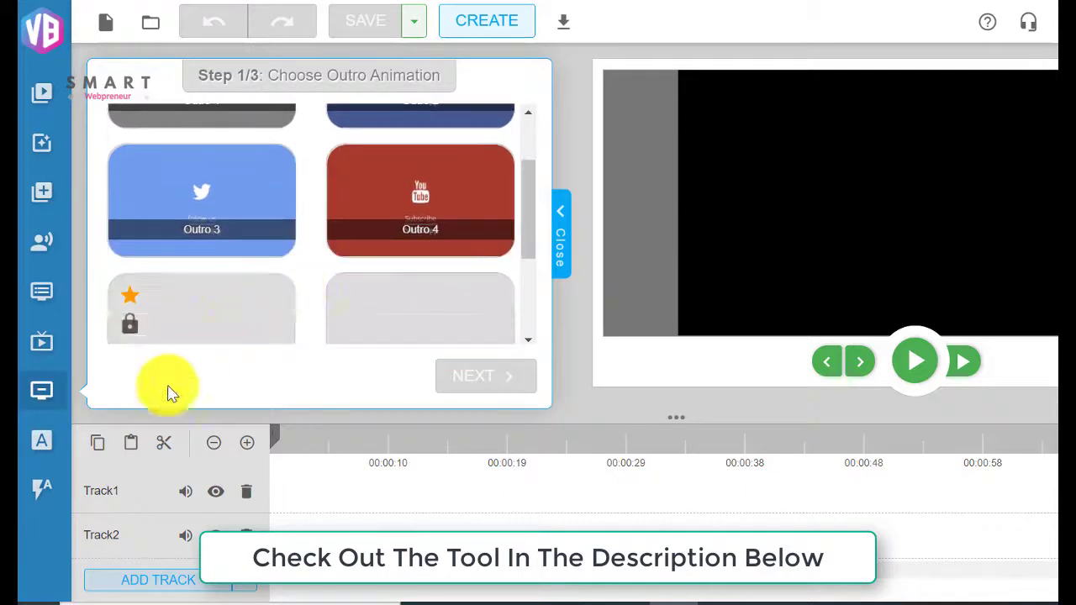
scroll(269, 283, down, 2)
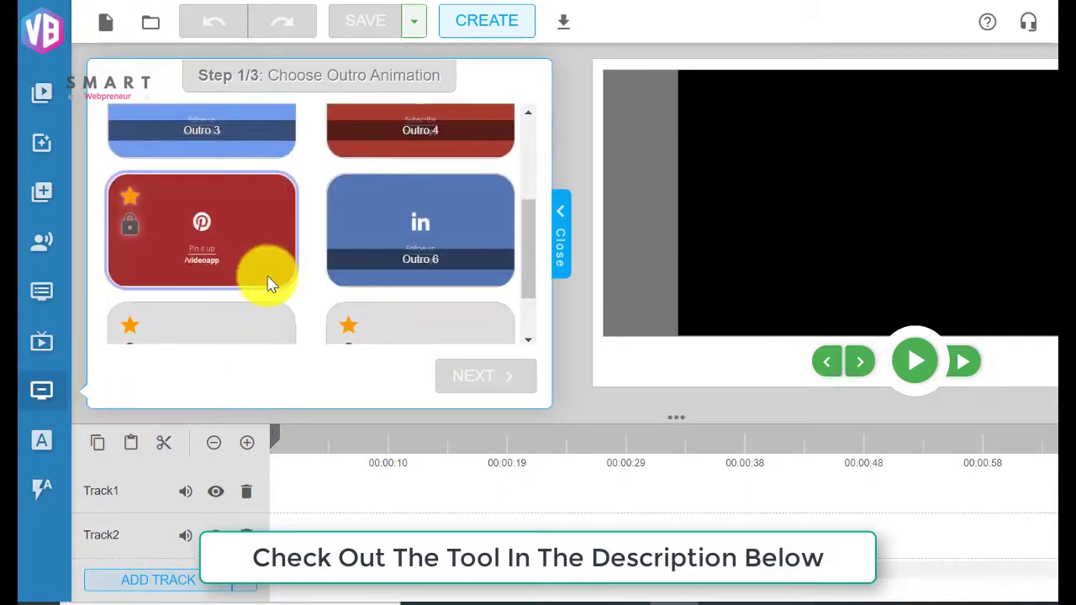
click(35, 459)
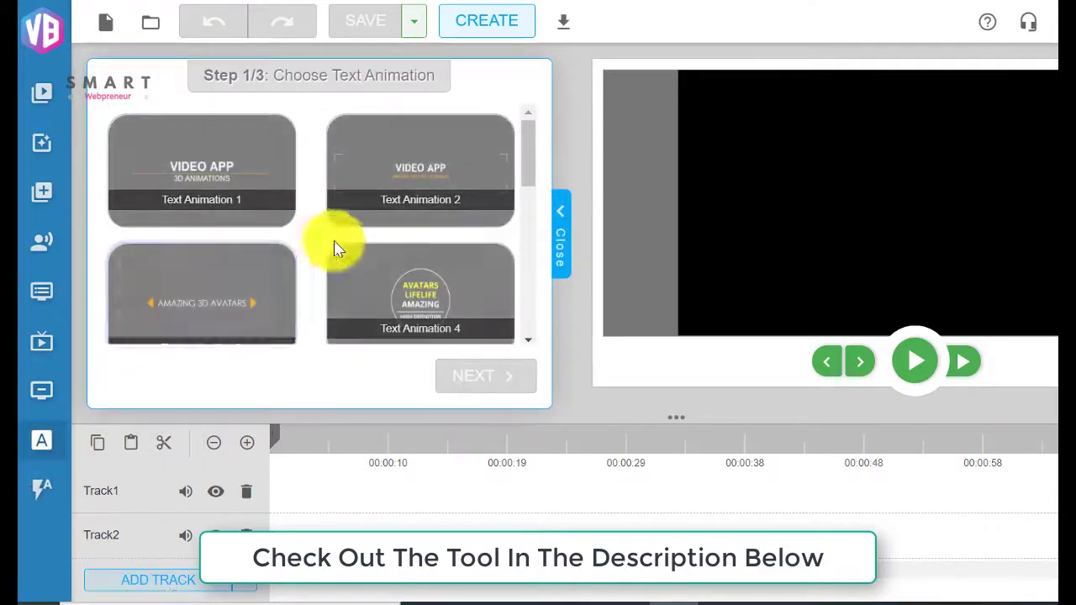
scroll(410, 171, down, 2)
scroll(412, 172, down, 2)
scroll(413, 185, down, 2)
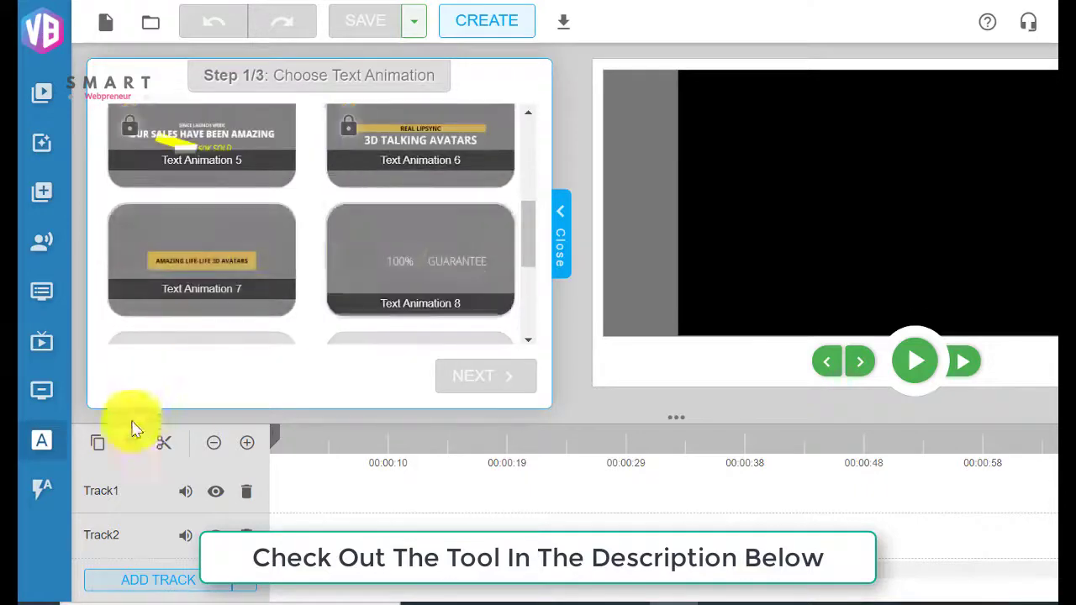
click(37, 489)
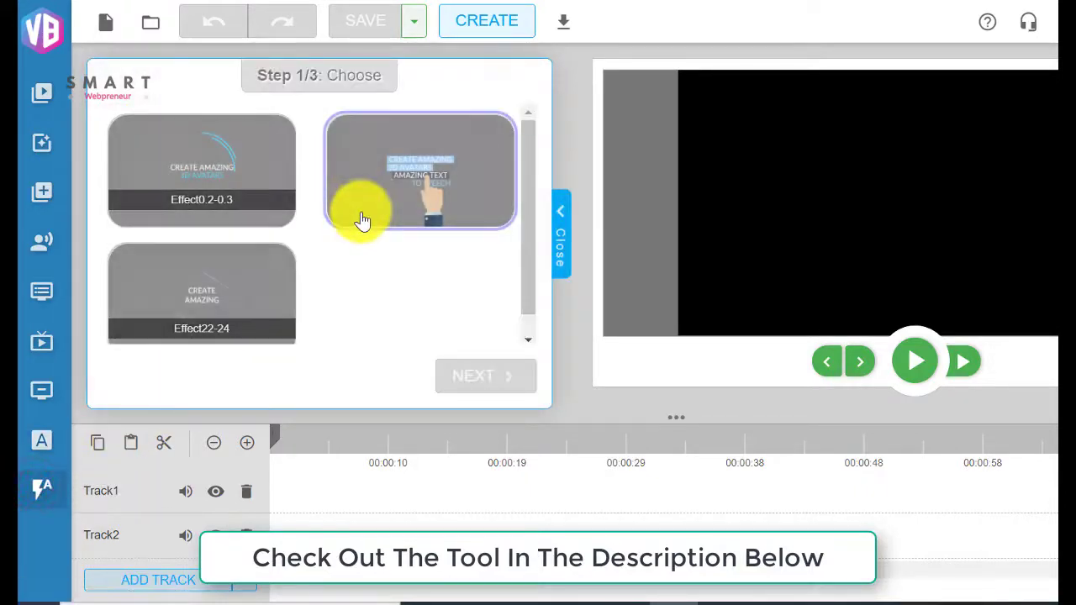
click(561, 231)
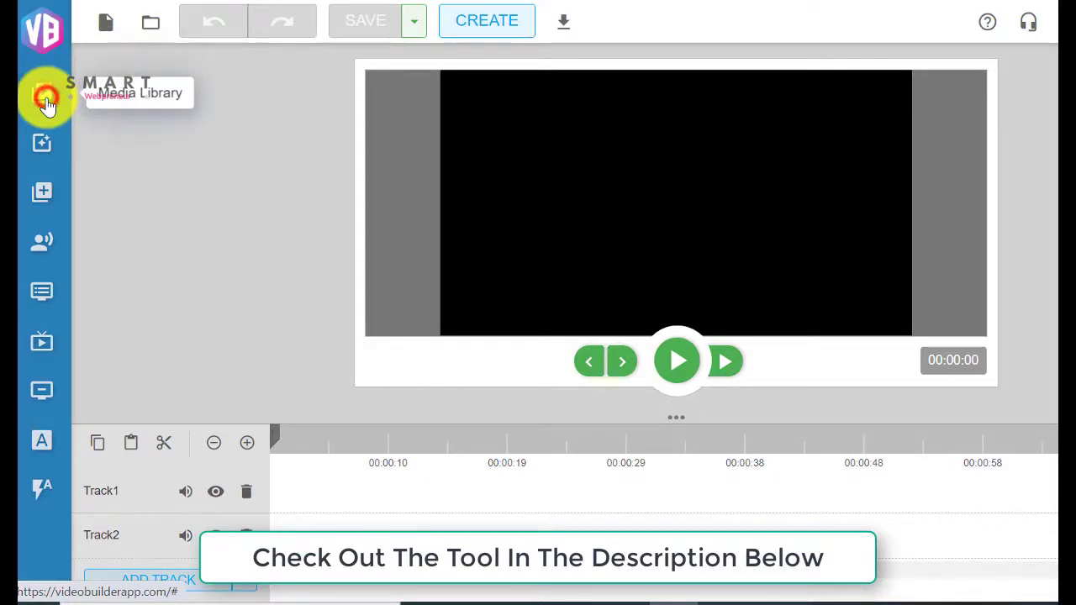
Upload the diabetes-reversal-voice-over audio (3.4 MB) into the My Voice media folder
click(44, 98)
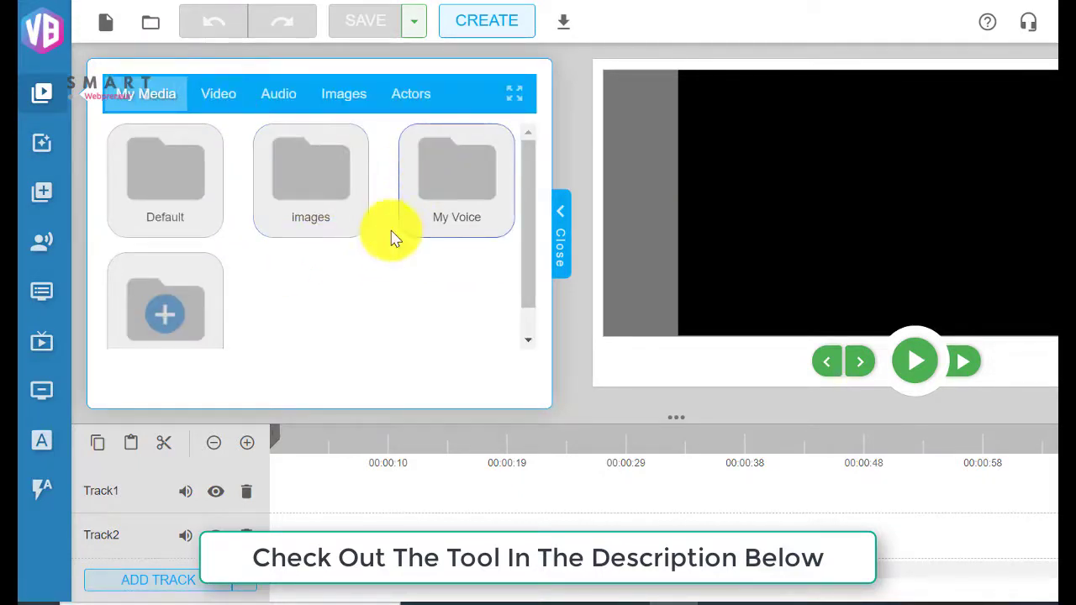
scroll(391, 248, down, 1)
click(484, 160)
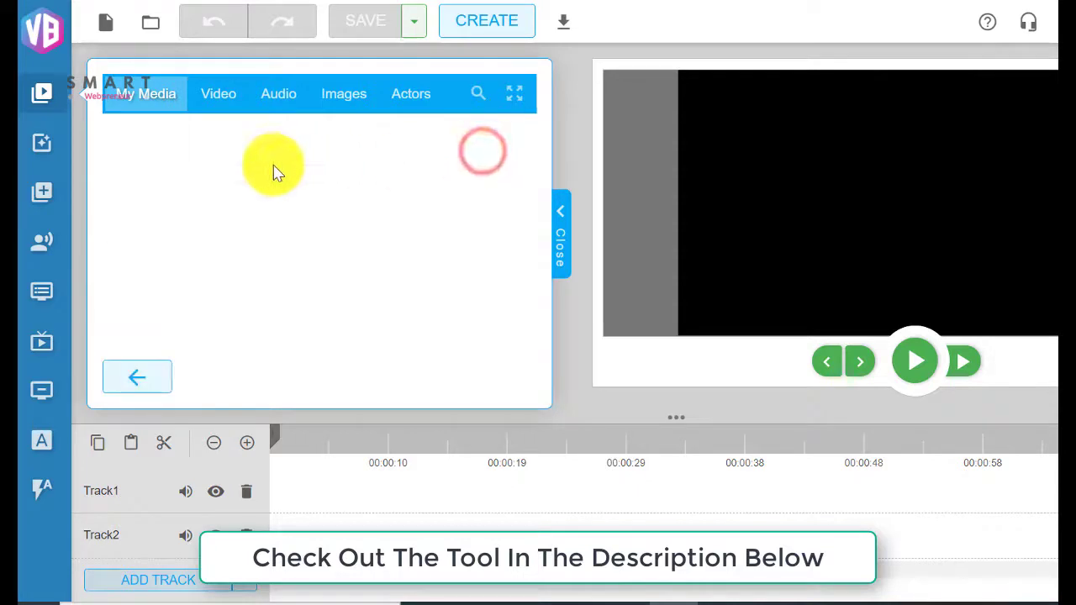
click(423, 141)
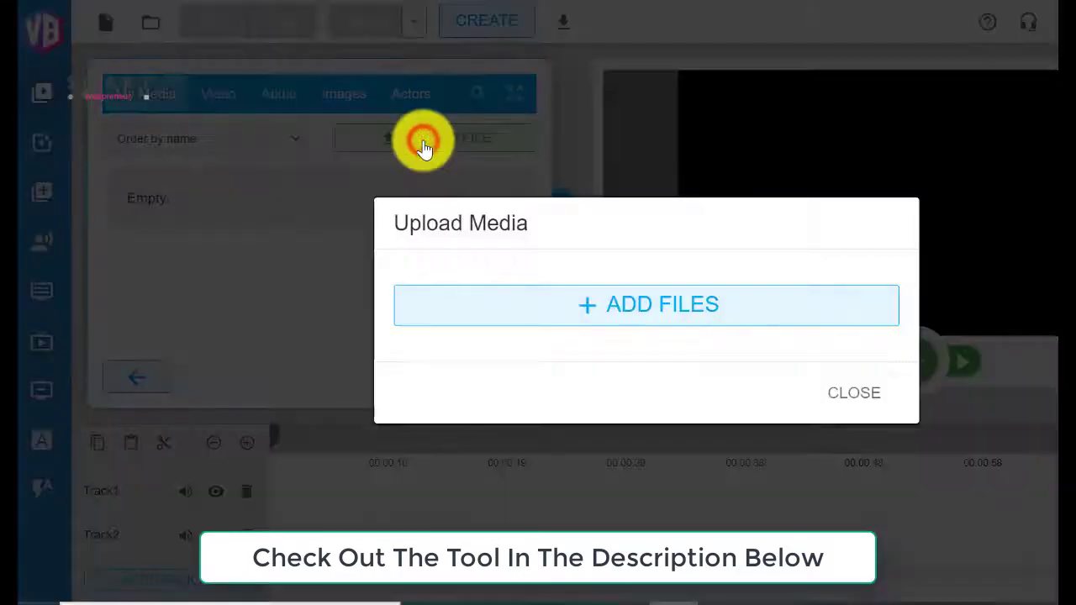
click(649, 307)
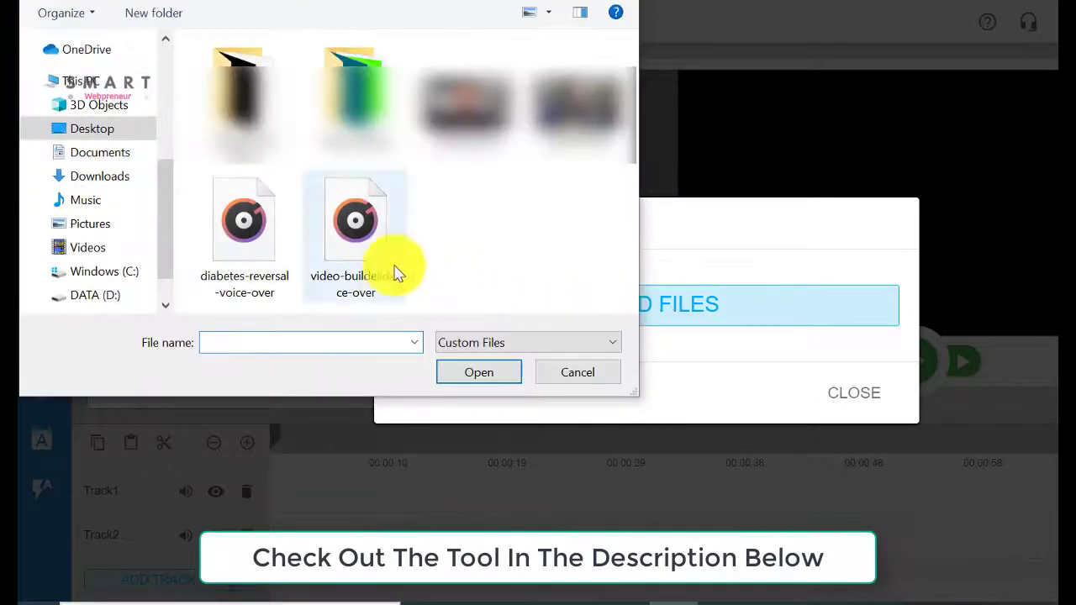
click(283, 252)
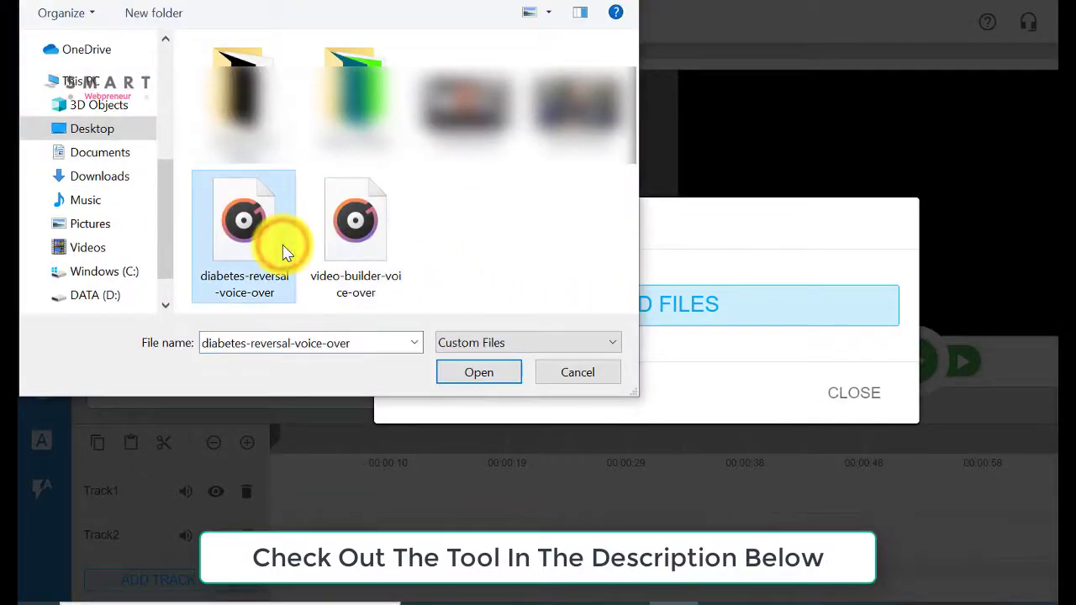
click(473, 377)
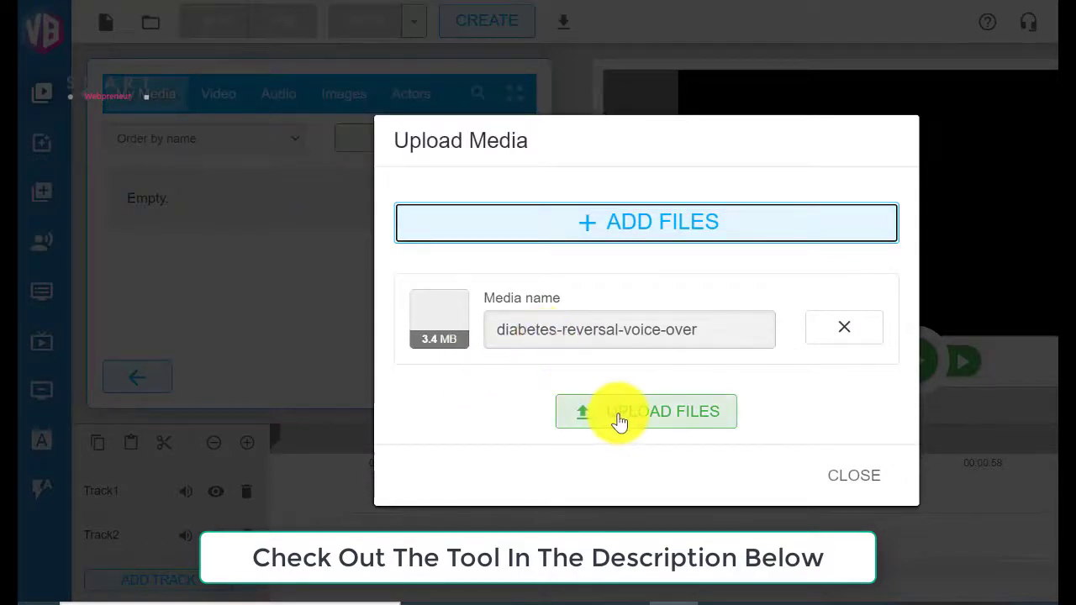
click(619, 416)
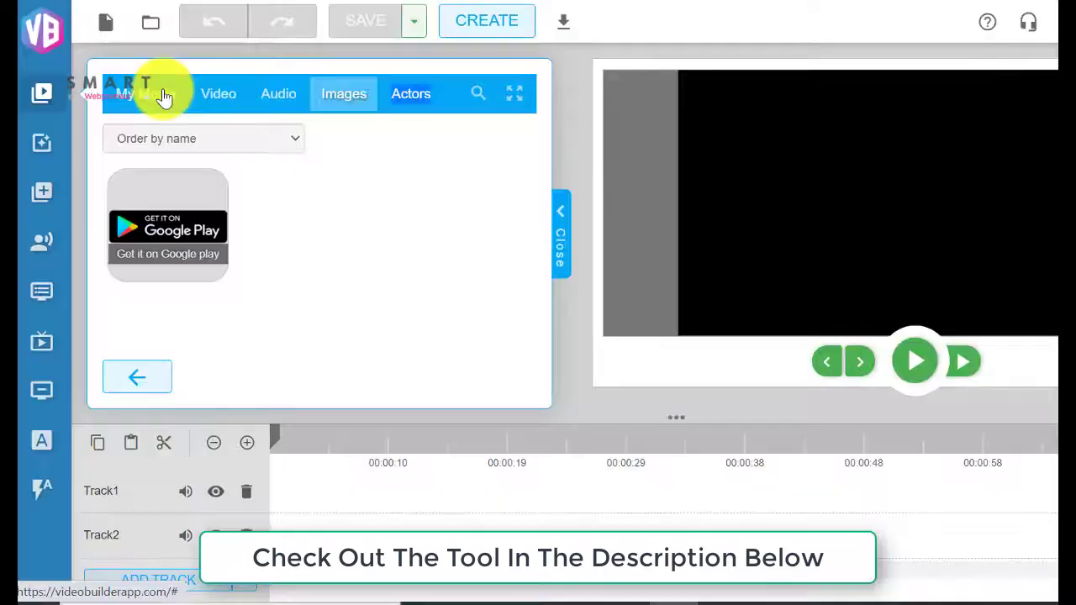
click(165, 97)
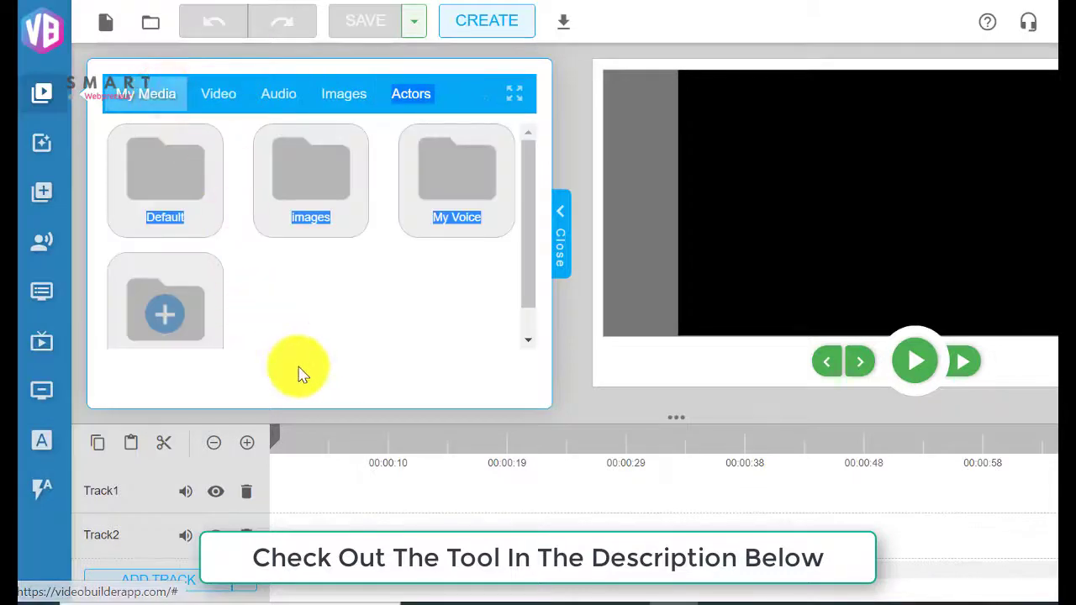
Upload the green image into the images folder, then close the media library
click(351, 310)
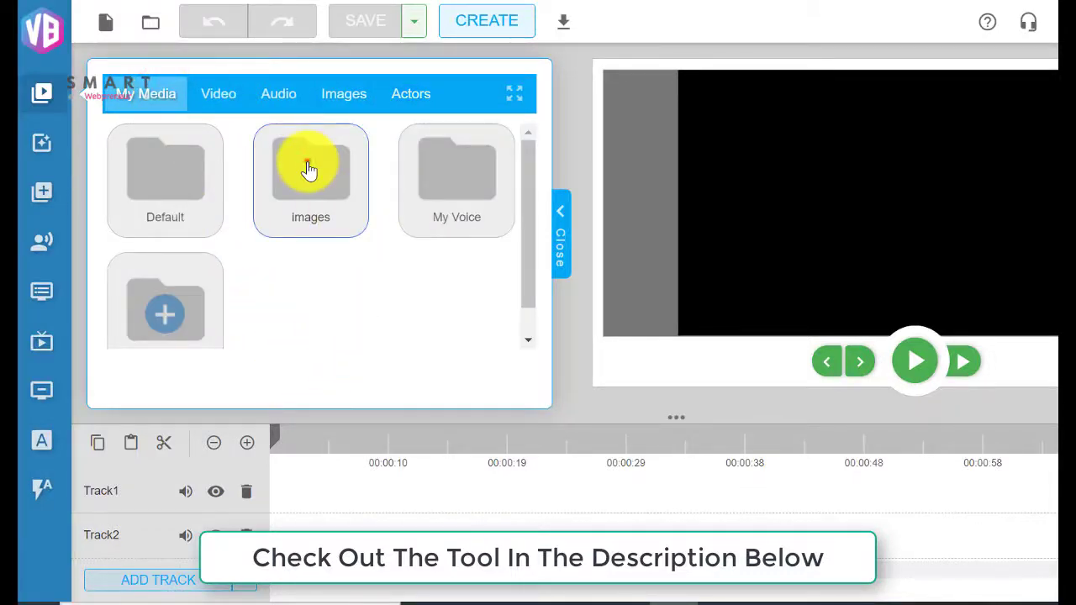
click(308, 169)
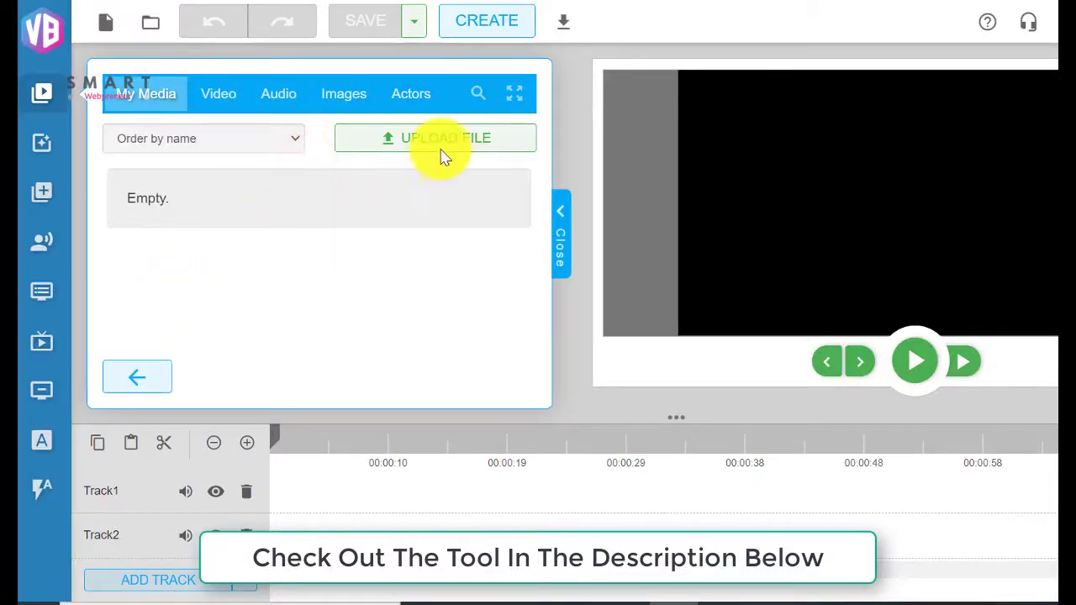
click(440, 139)
click(654, 323)
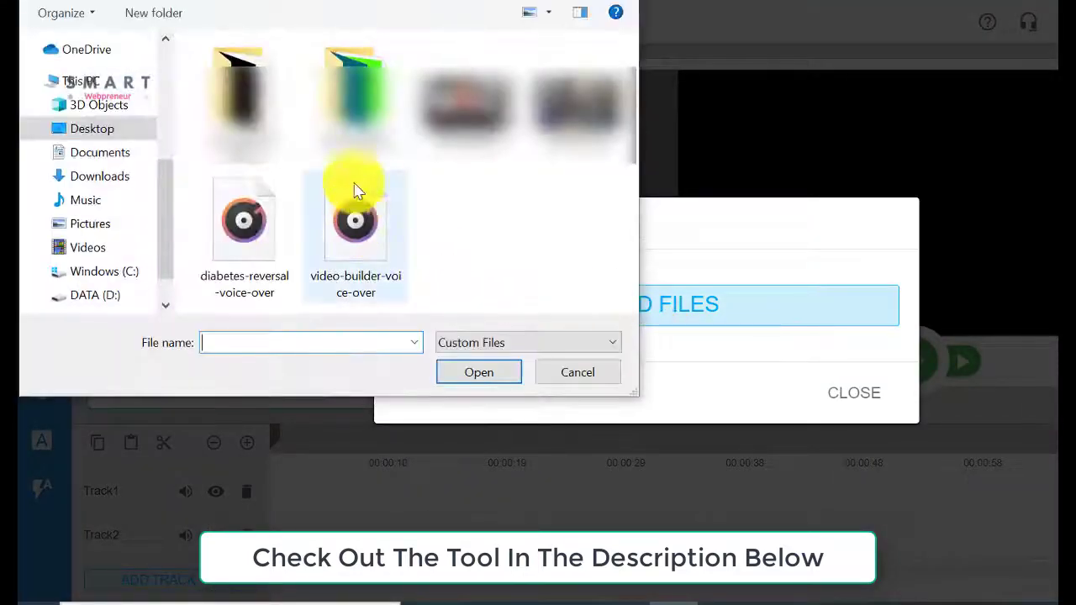
click(348, 105)
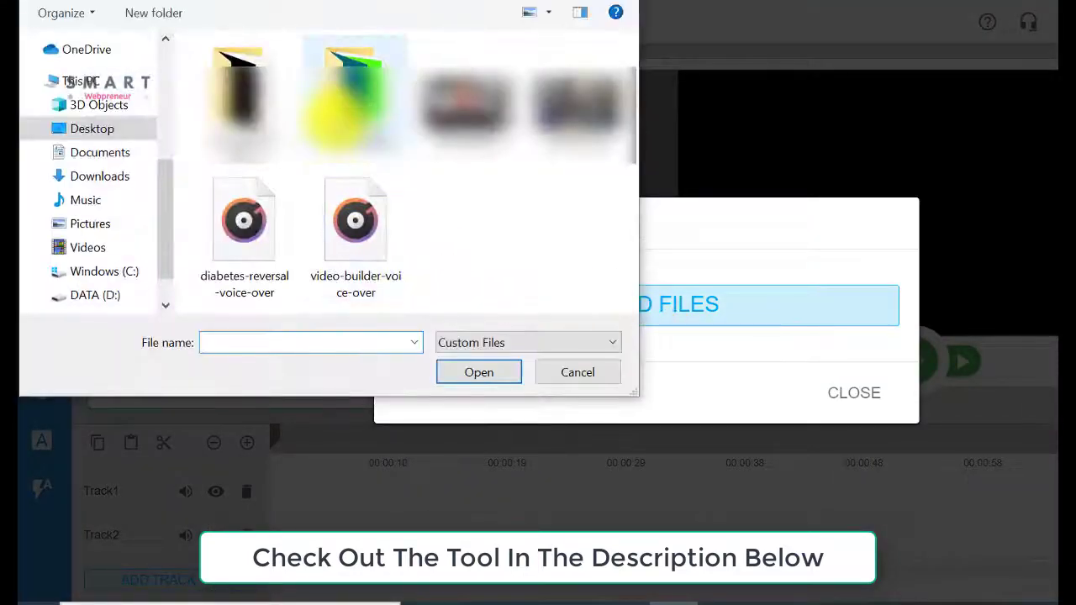
double_click(348, 105)
click(370, 214)
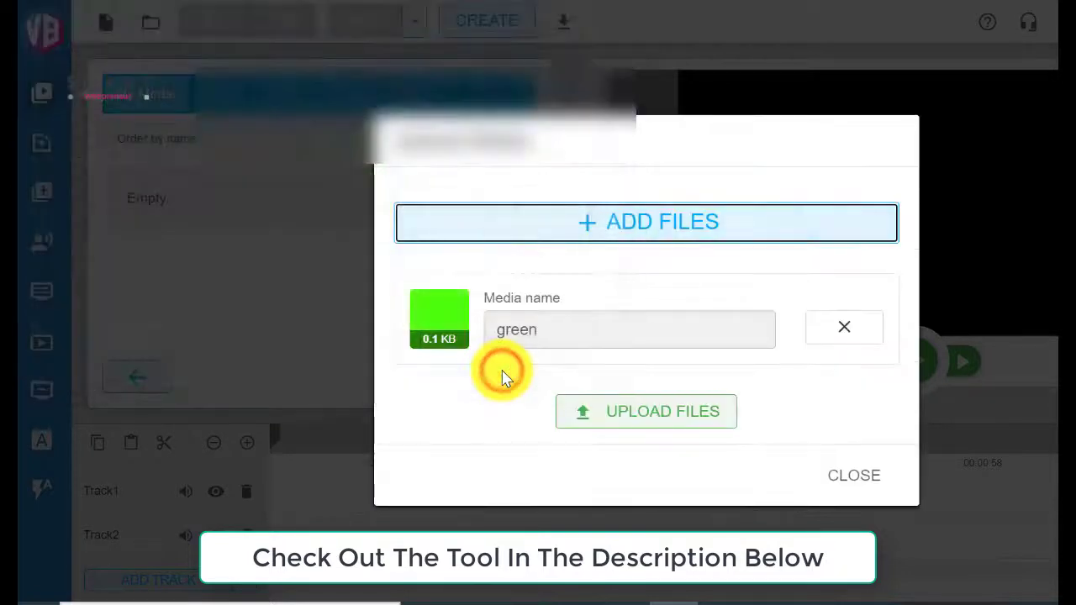
click(667, 409)
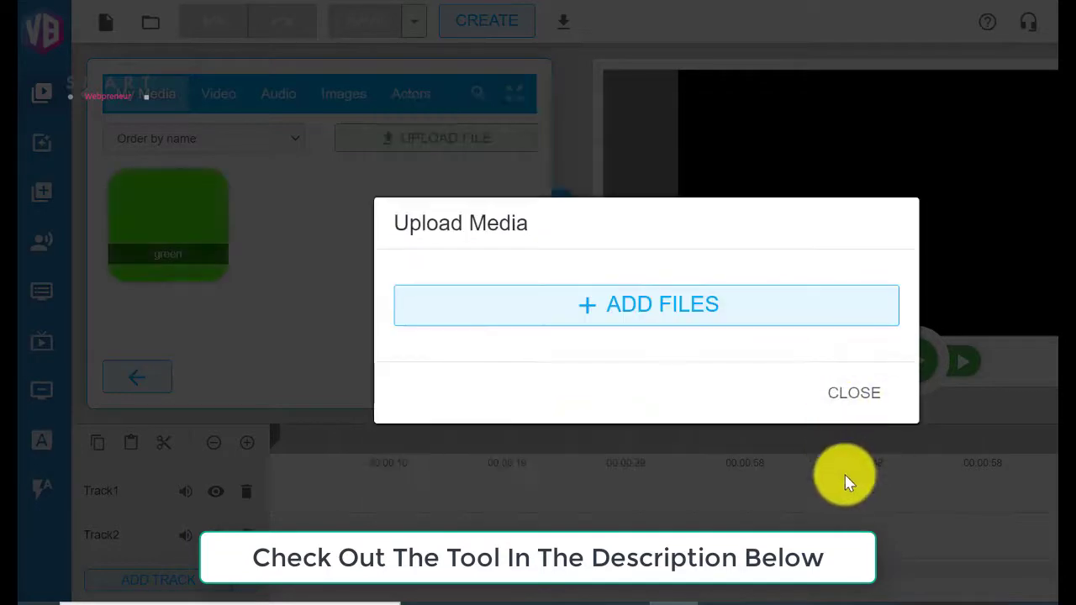
click(855, 395)
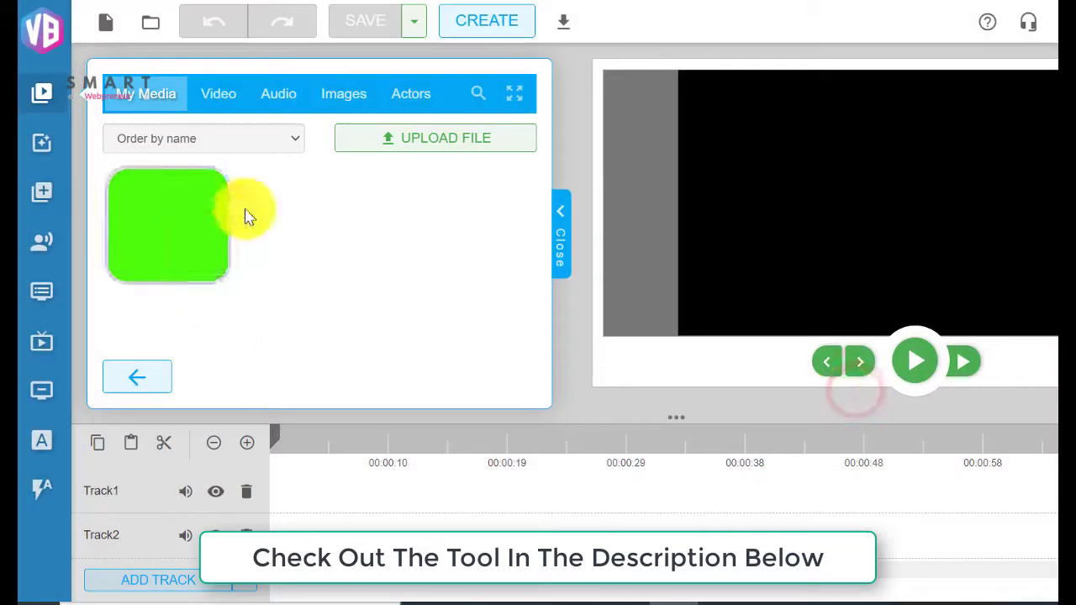
click(163, 376)
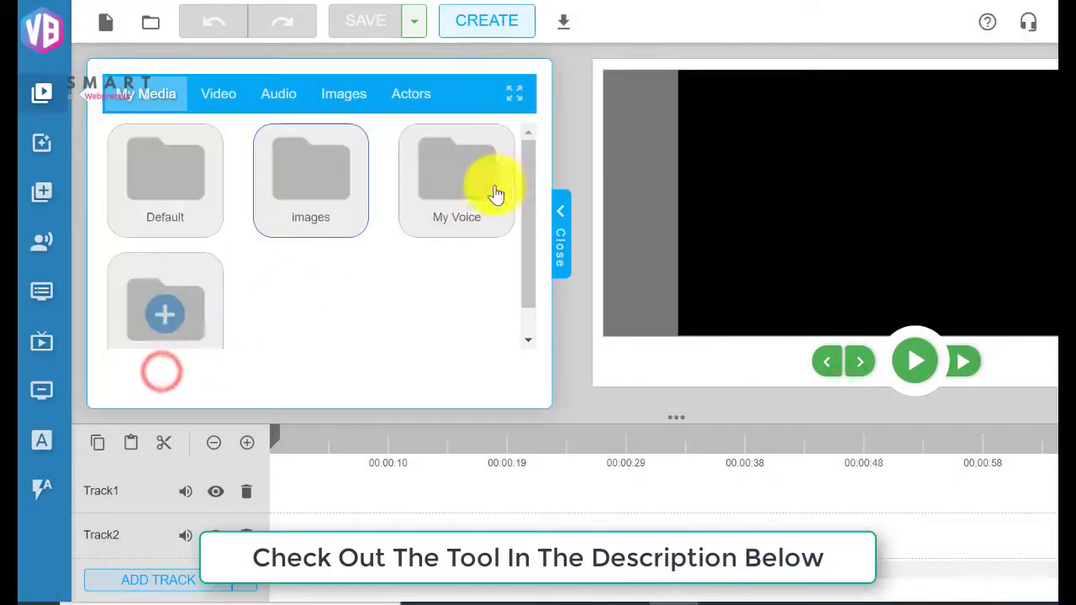
click(558, 229)
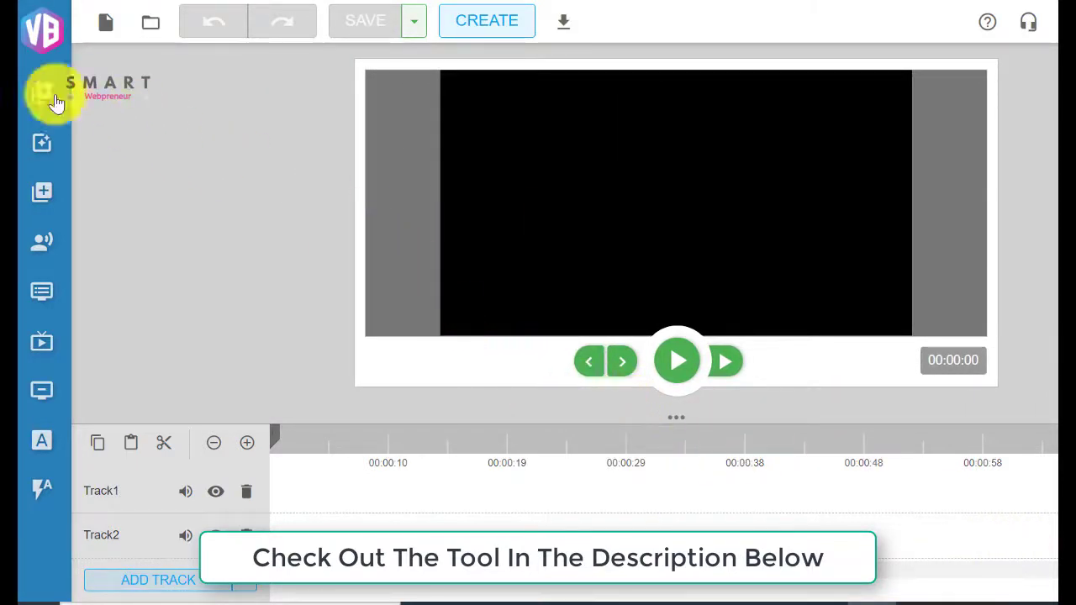
Choose the Lisa avatar from the Standard avatars after browsing the Premium ones
click(41, 249)
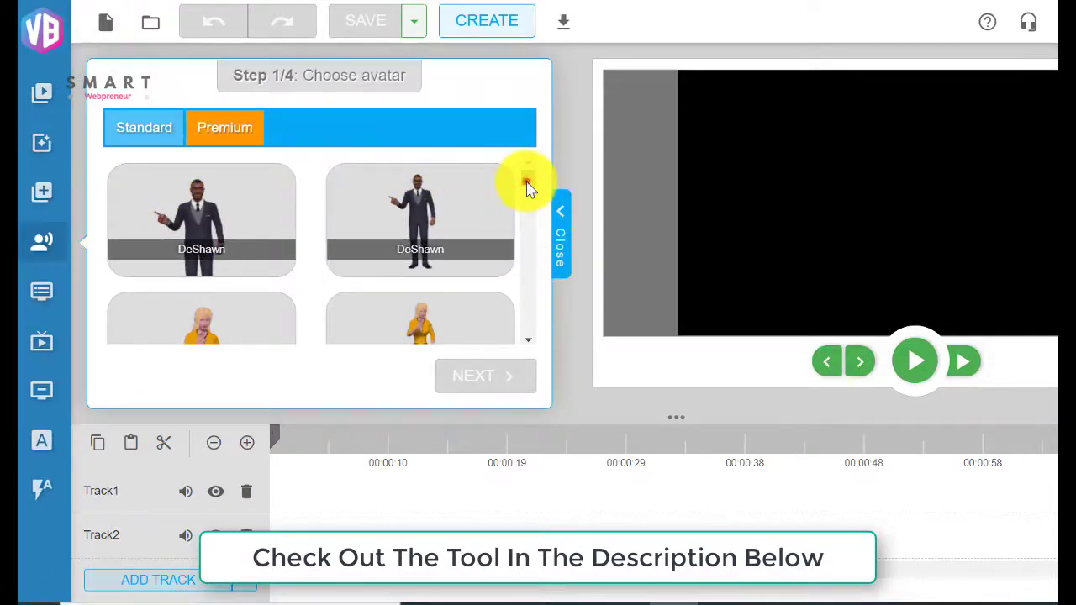
mouse_move(526, 185)
mouse_down()
mouse_move(533, 241)
mouse_move(500, 340)
mouse_up()
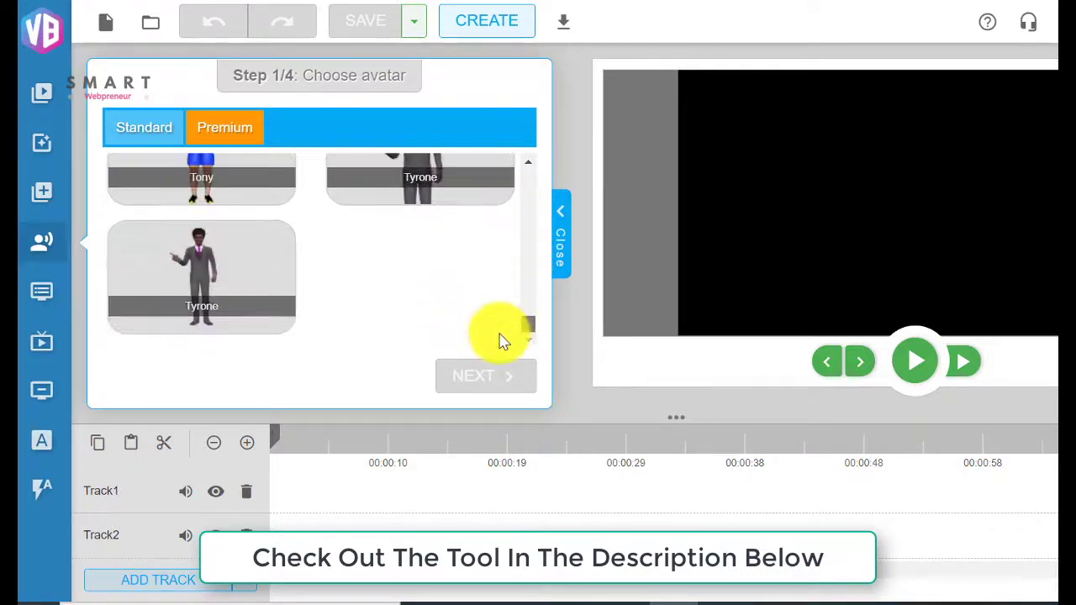
click(237, 128)
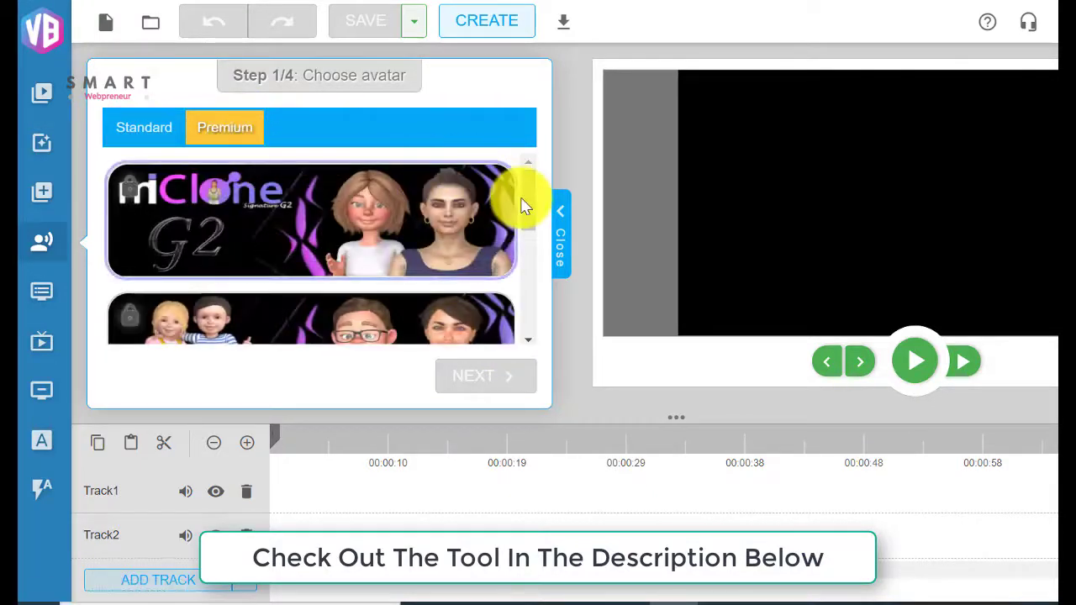
mouse_move(528, 206)
mouse_down()
mouse_move(511, 314)
mouse_move(524, 204)
mouse_up()
click(139, 134)
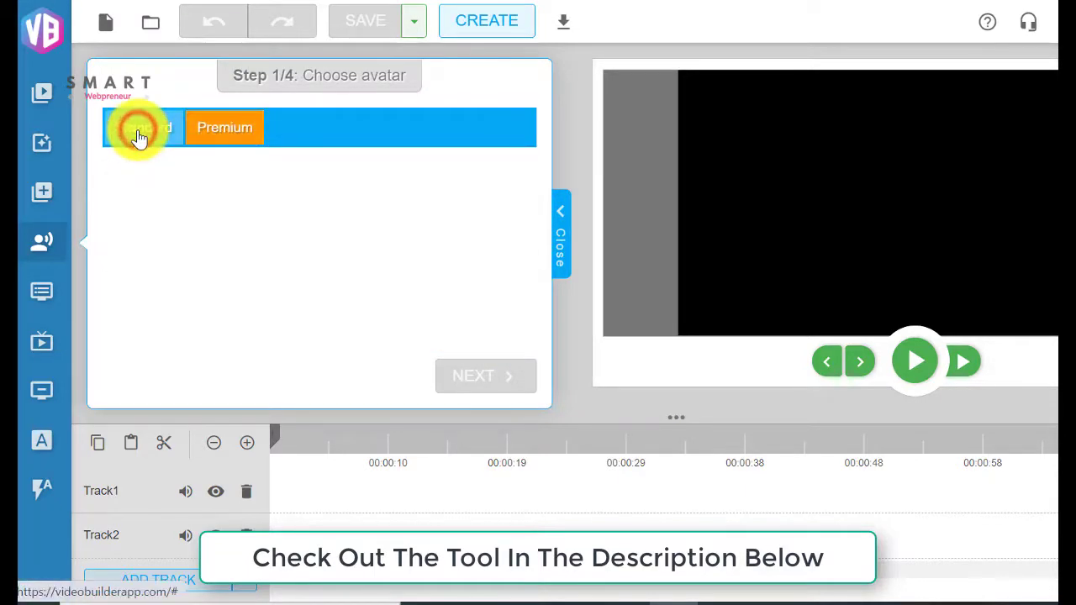
drag(533, 176, 529, 259)
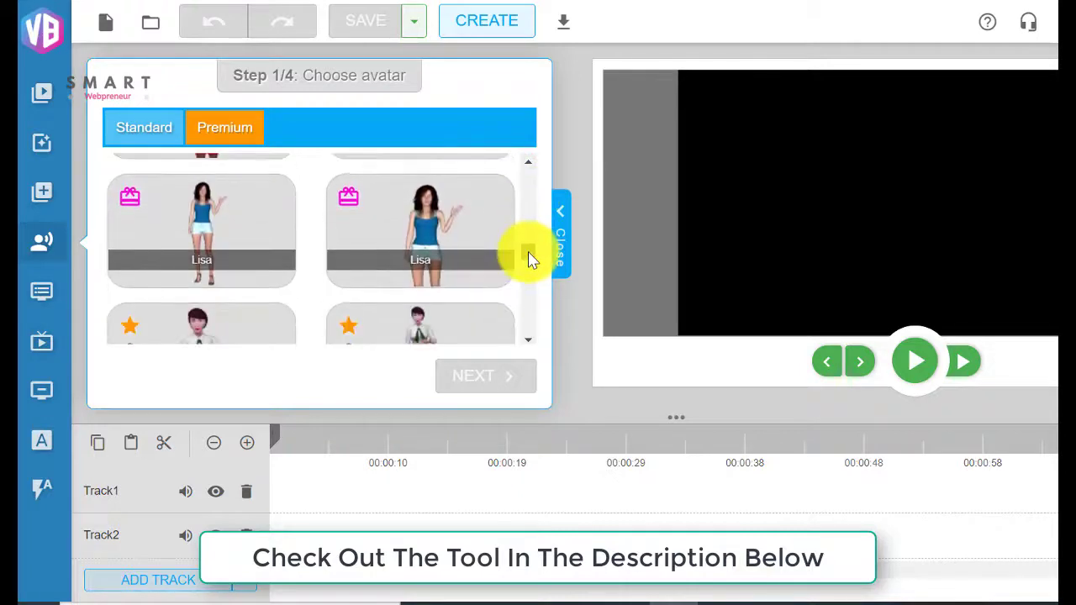
click(431, 220)
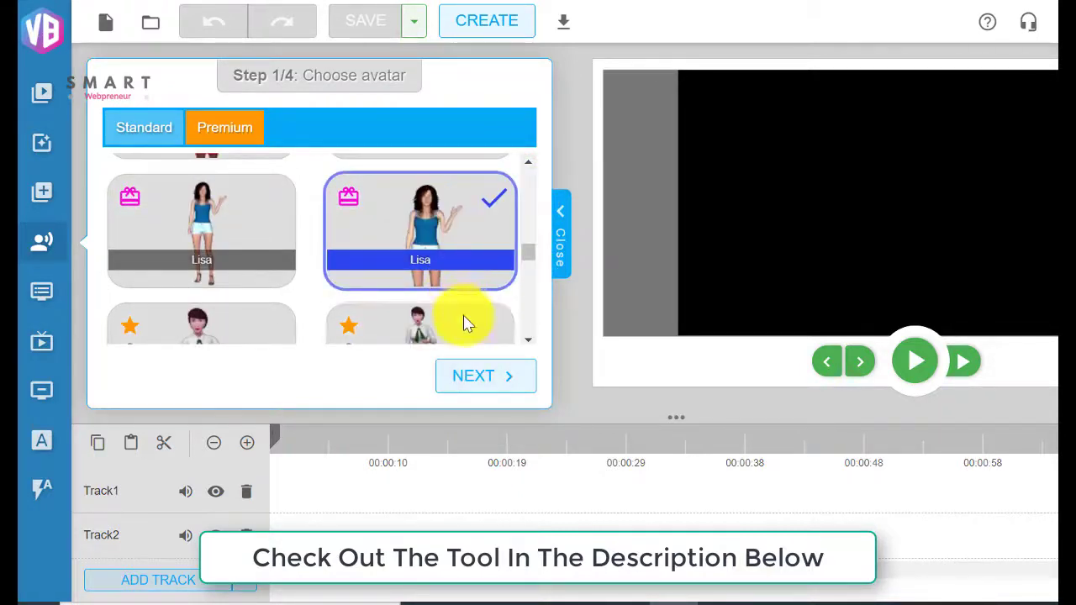
click(476, 392)
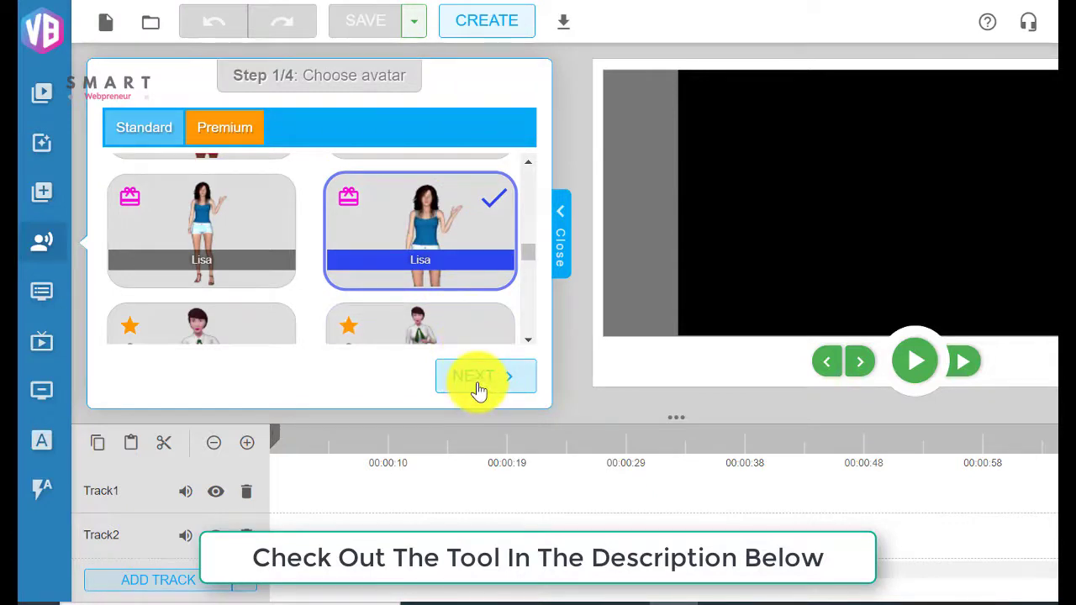
Voice the avatar with the diabetes-reversal clip from the library's My Voice folder
click(476, 385)
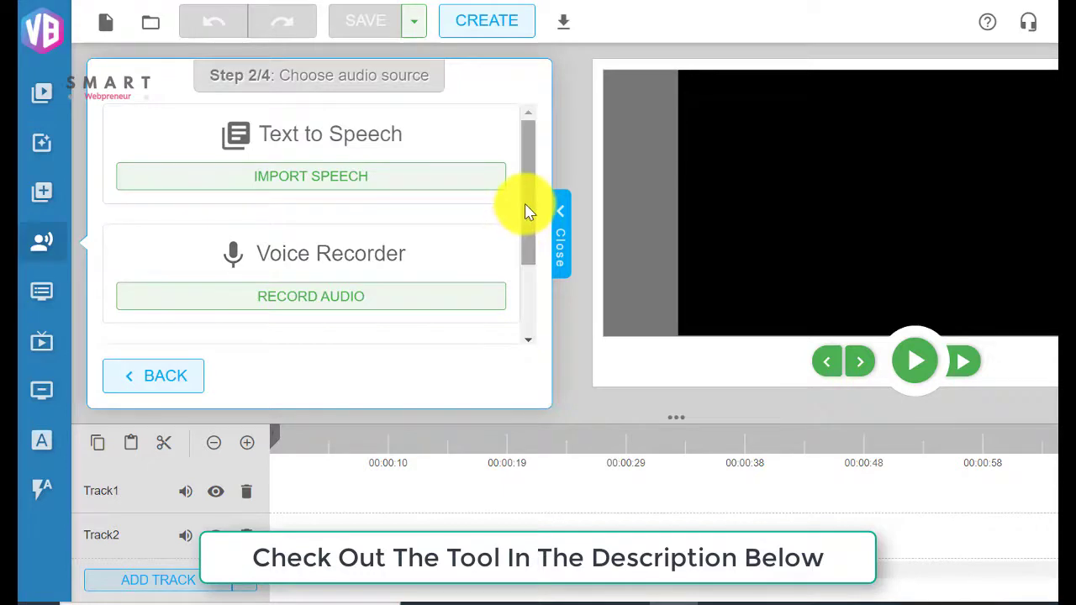
drag(525, 210, 530, 277)
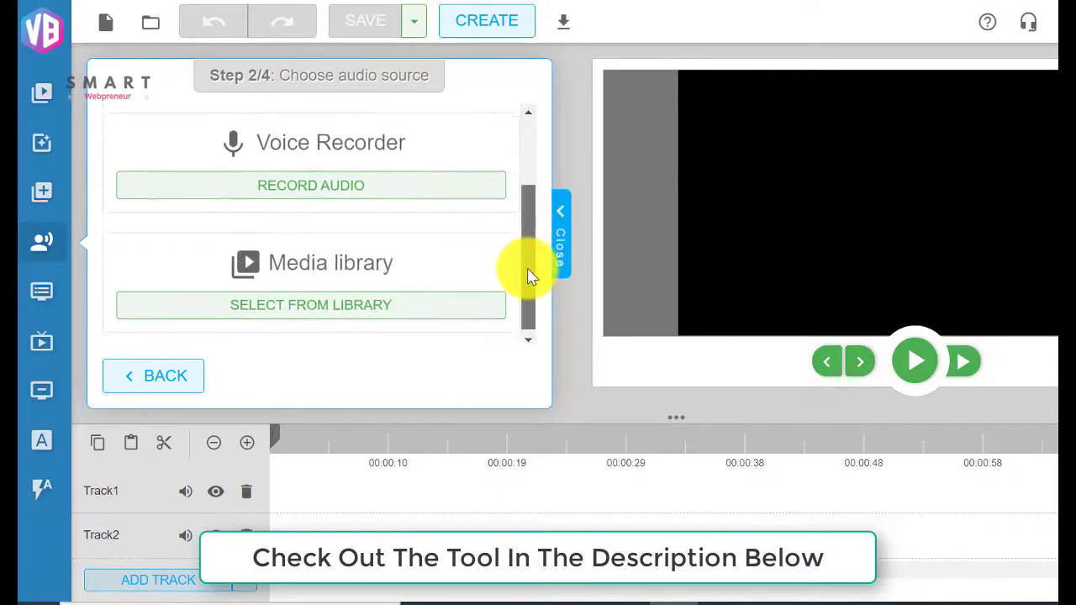
mouse_move(529, 277)
mouse_down()
mouse_move(531, 199)
mouse_move(523, 272)
mouse_up()
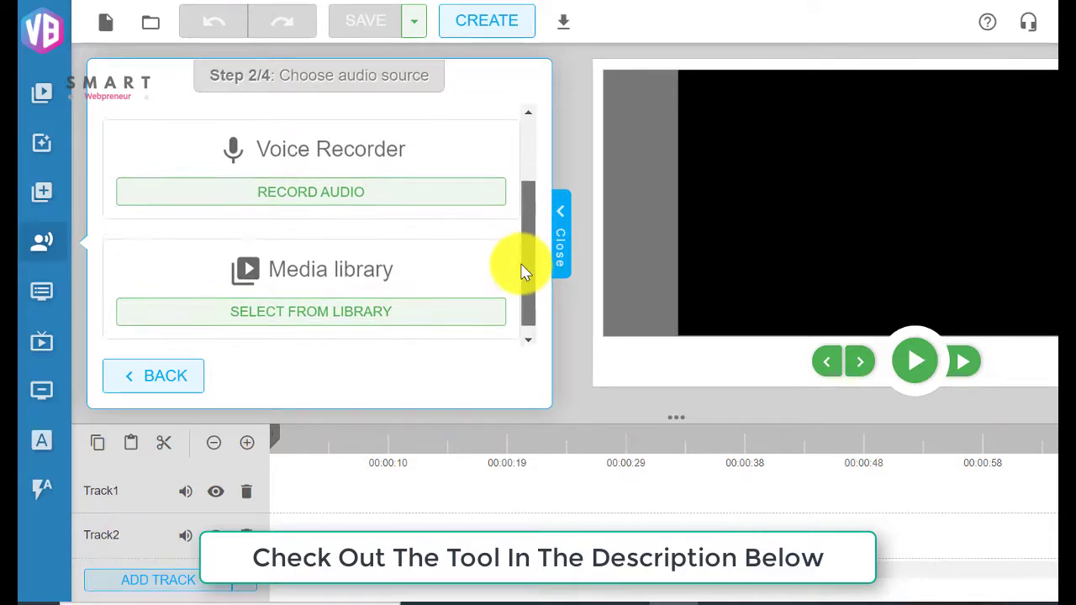
click(354, 320)
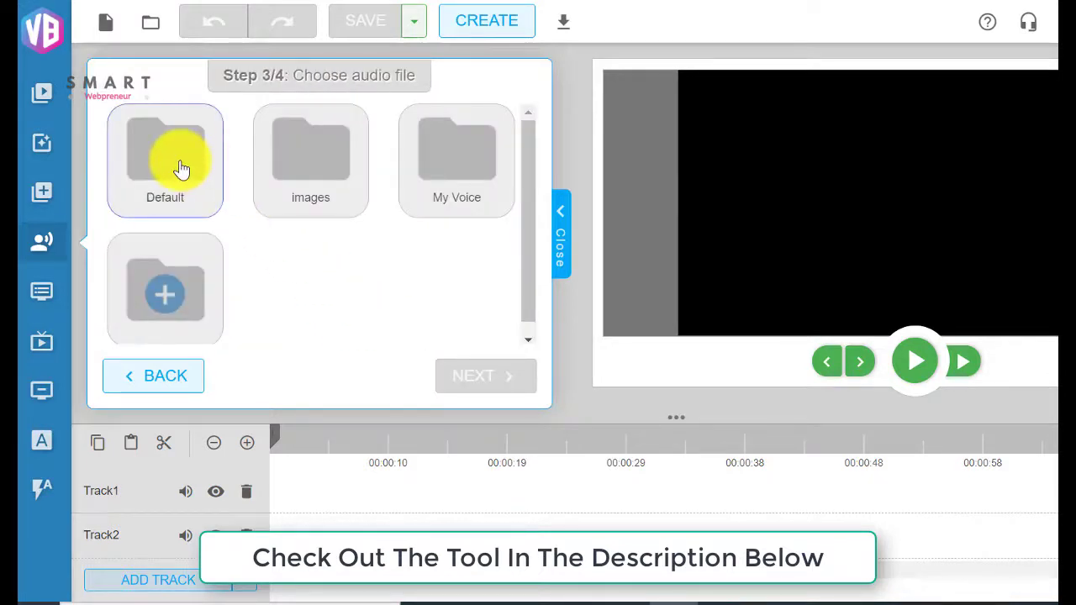
click(446, 165)
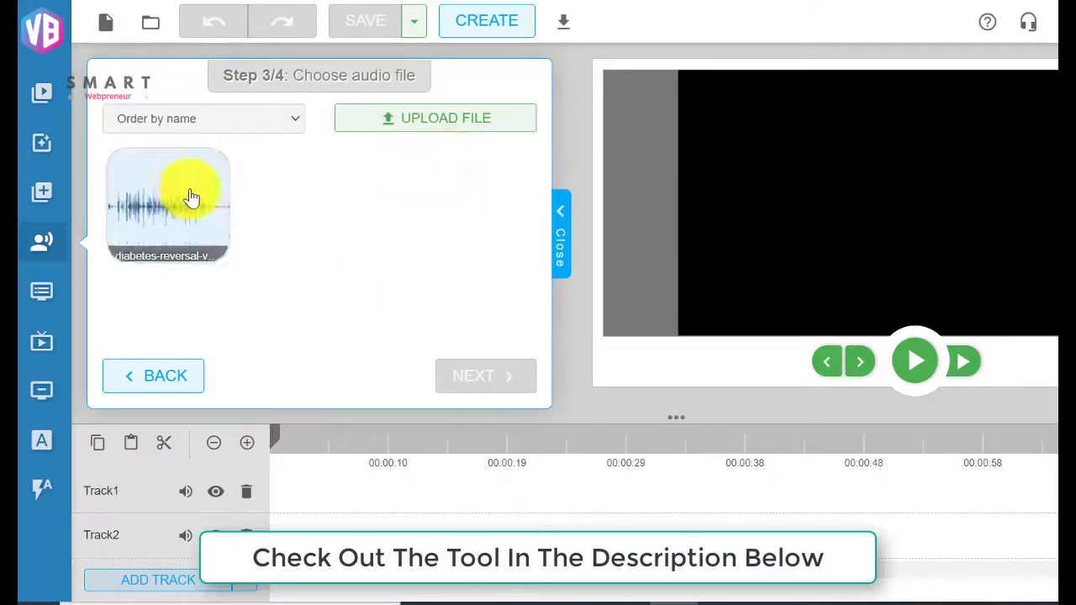
click(186, 194)
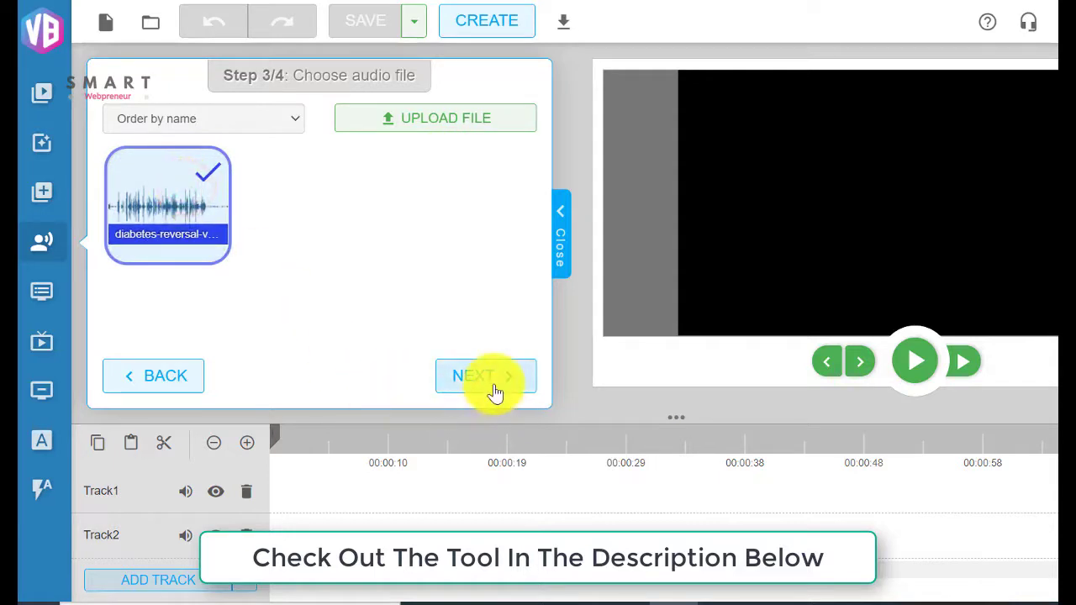
click(493, 385)
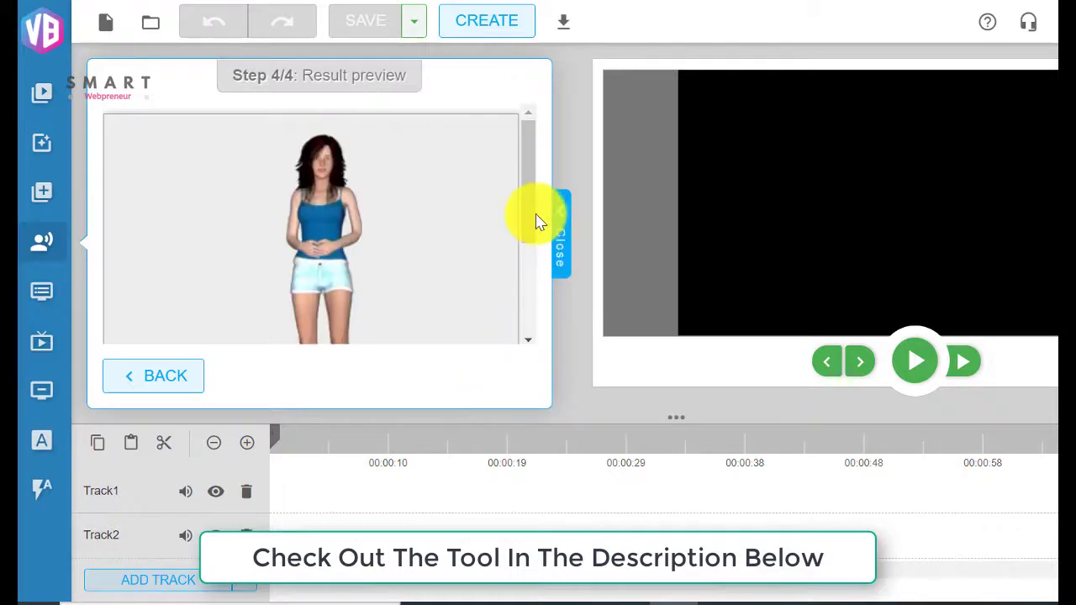
Preview the lip-synced Lisa clip, position it on the left, and drop it onto Track1
drag(534, 213, 534, 237)
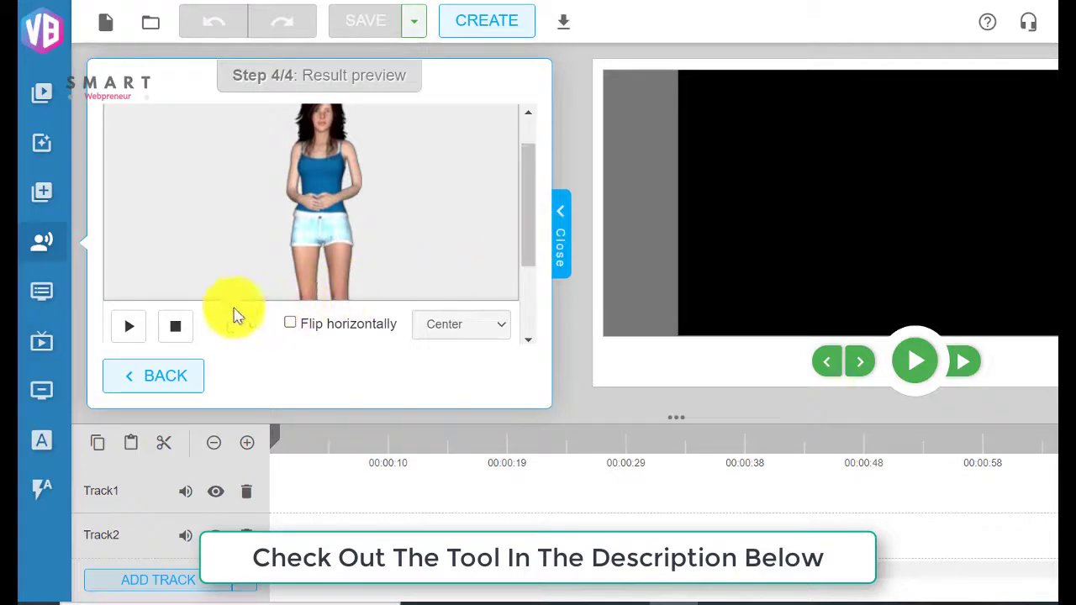
drag(528, 216, 528, 209)
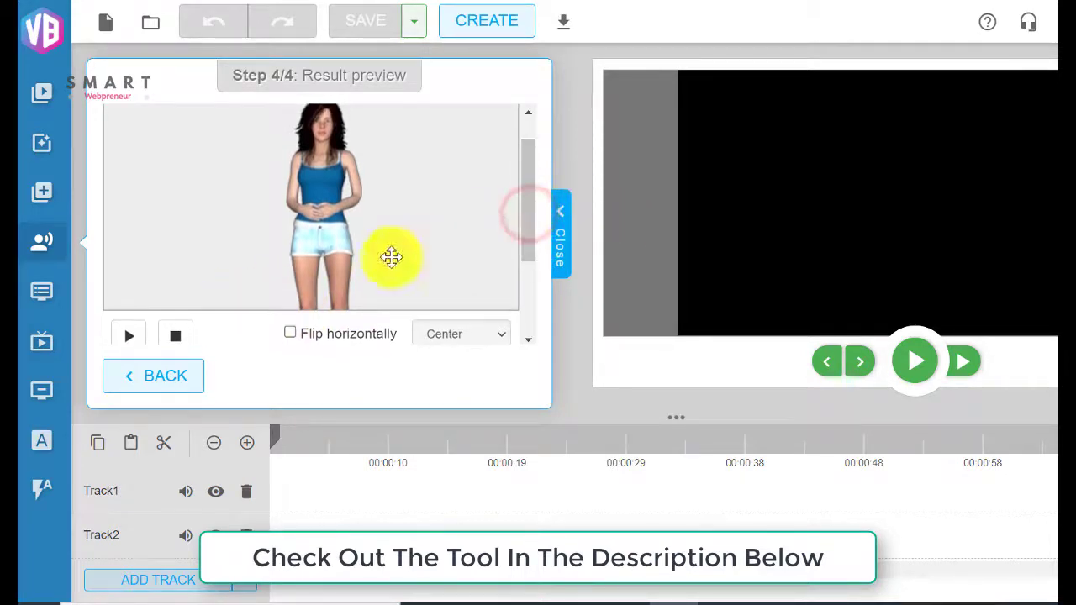
click(132, 345)
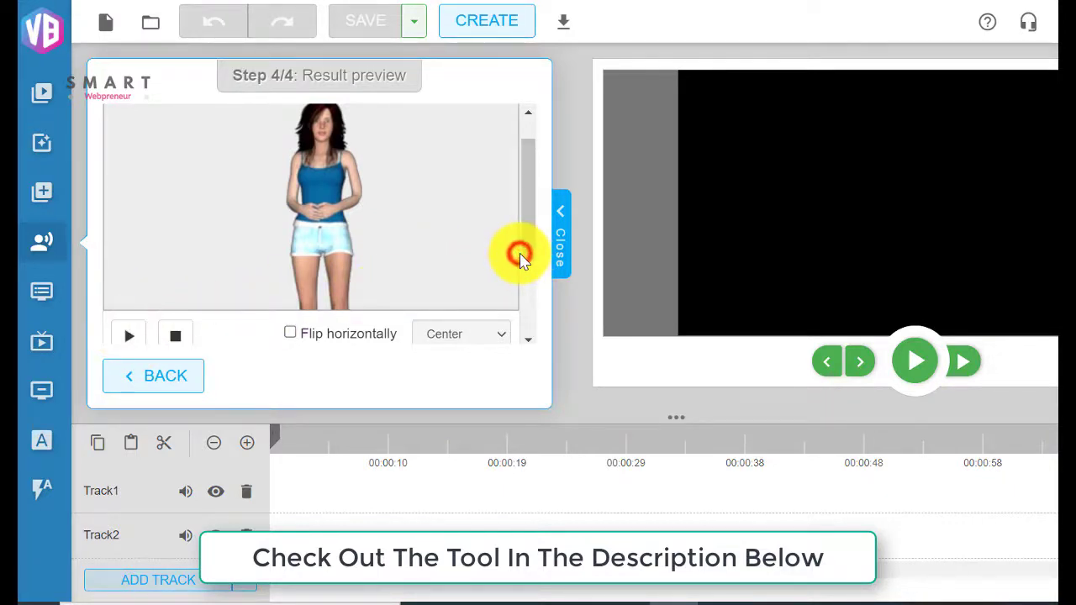
click(497, 339)
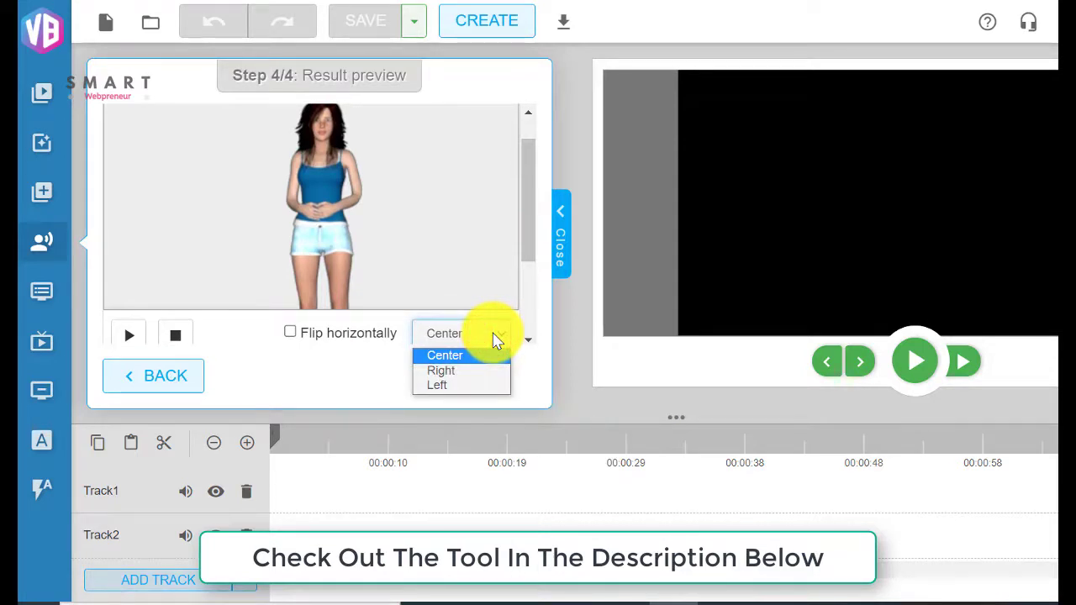
click(476, 386)
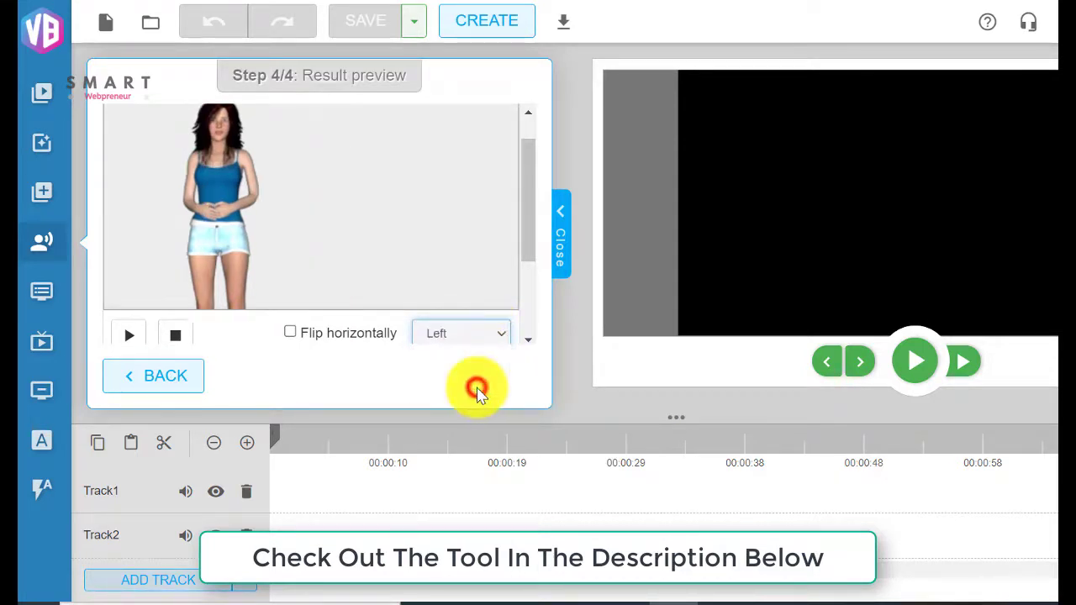
drag(529, 230, 530, 310)
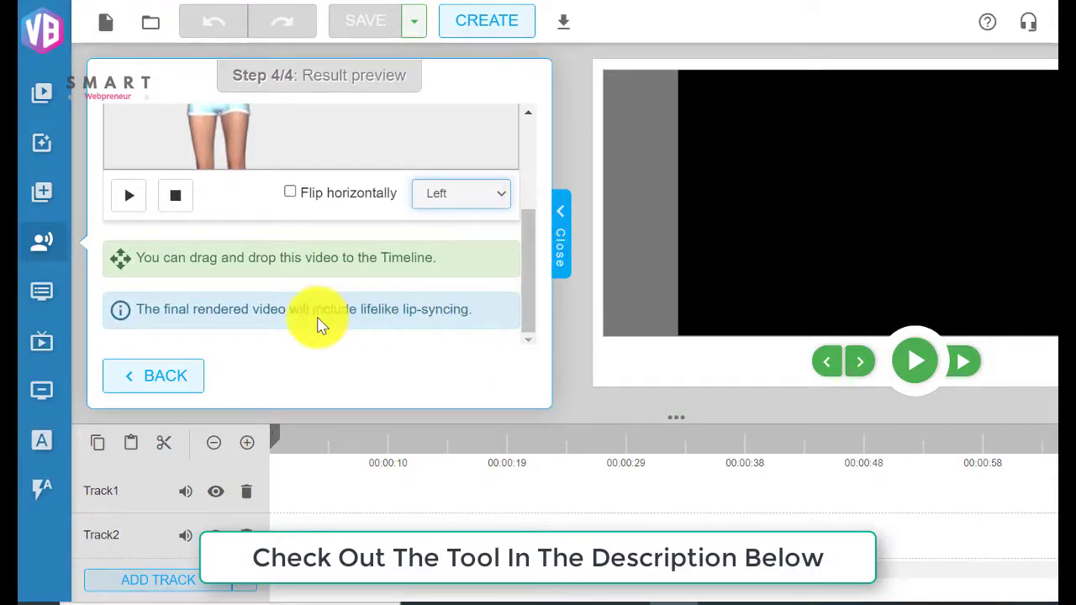
mouse_move(317, 312)
mouse_down()
mouse_move(373, 329)
mouse_move(480, 329)
mouse_up()
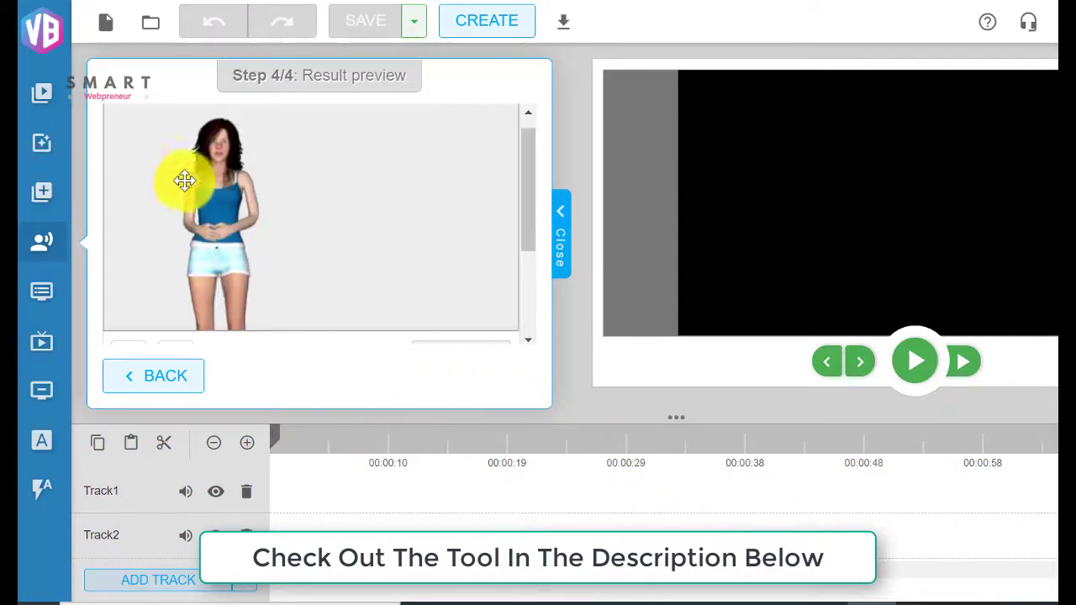
drag(208, 188, 343, 499)
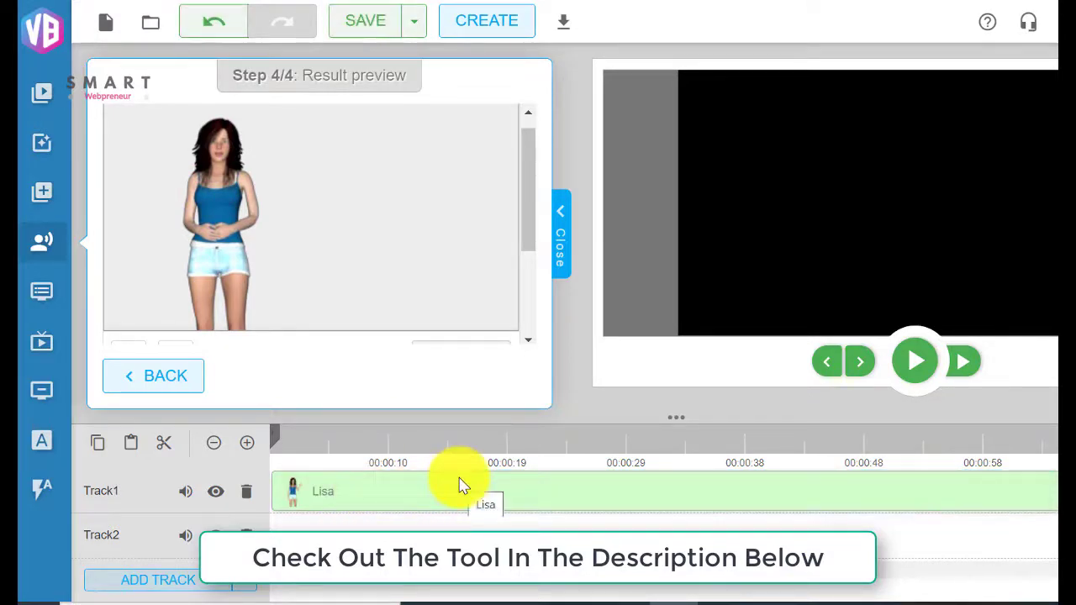
Place the green image on Track2 and stretch it to the timeline's end
click(569, 225)
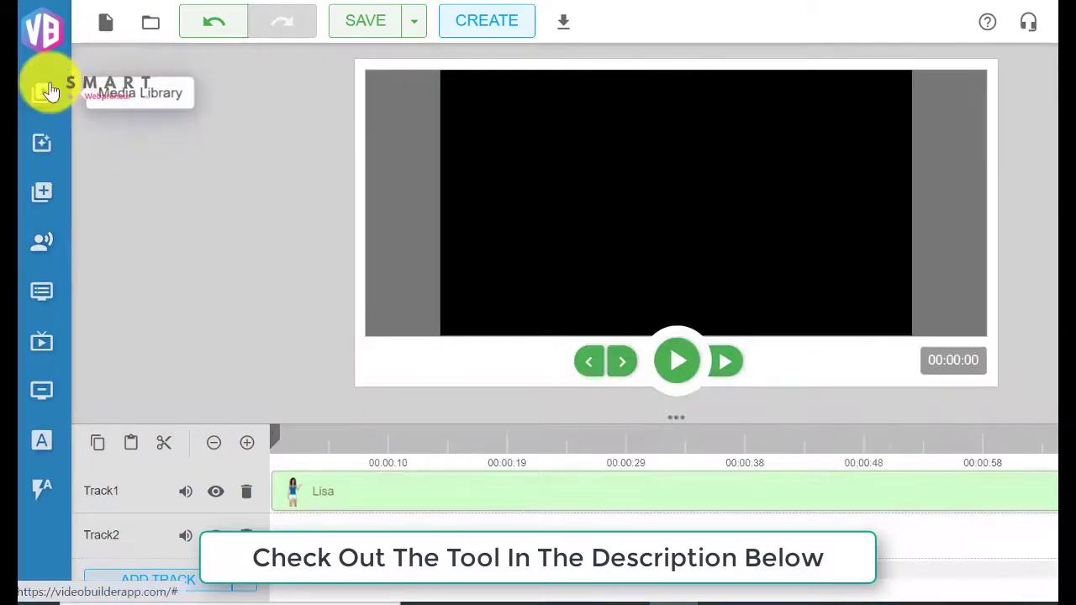
click(51, 90)
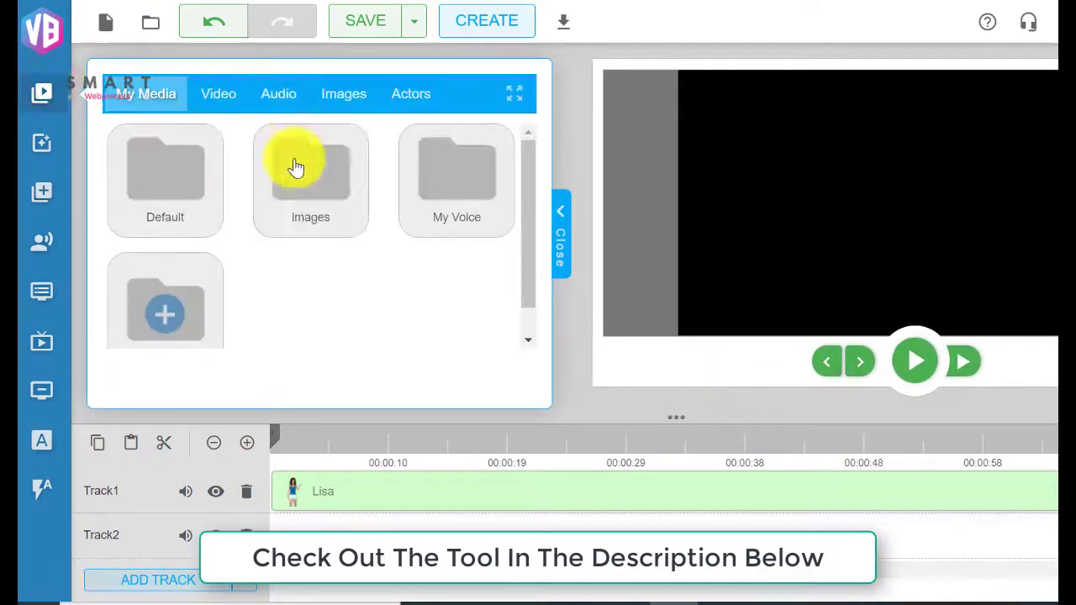
click(328, 205)
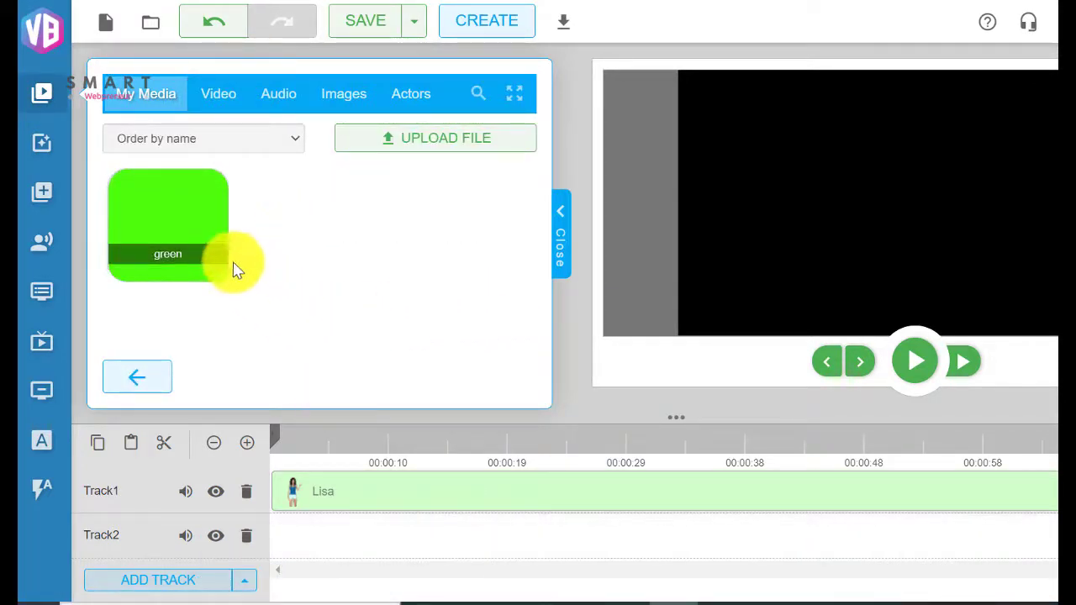
click(204, 241)
drag(204, 241, 344, 550)
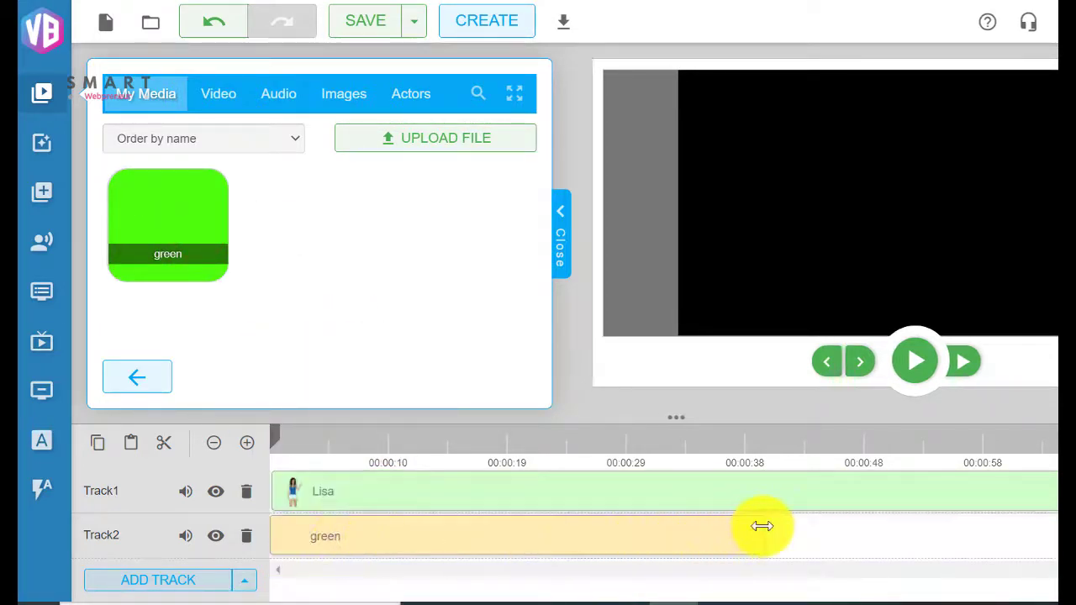
drag(796, 527, 1057, 527)
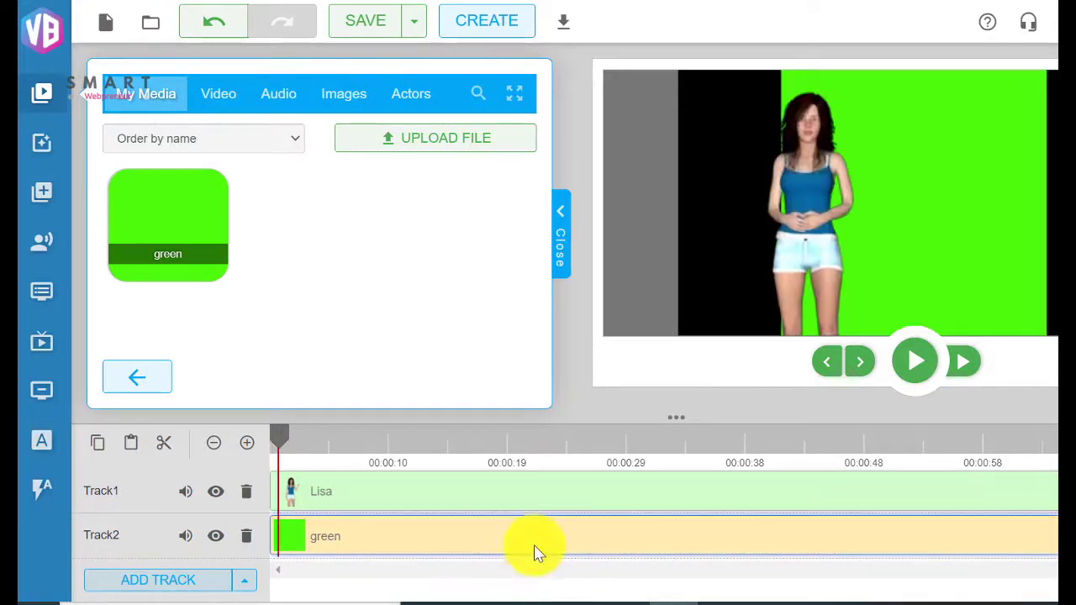
right_click(539, 541)
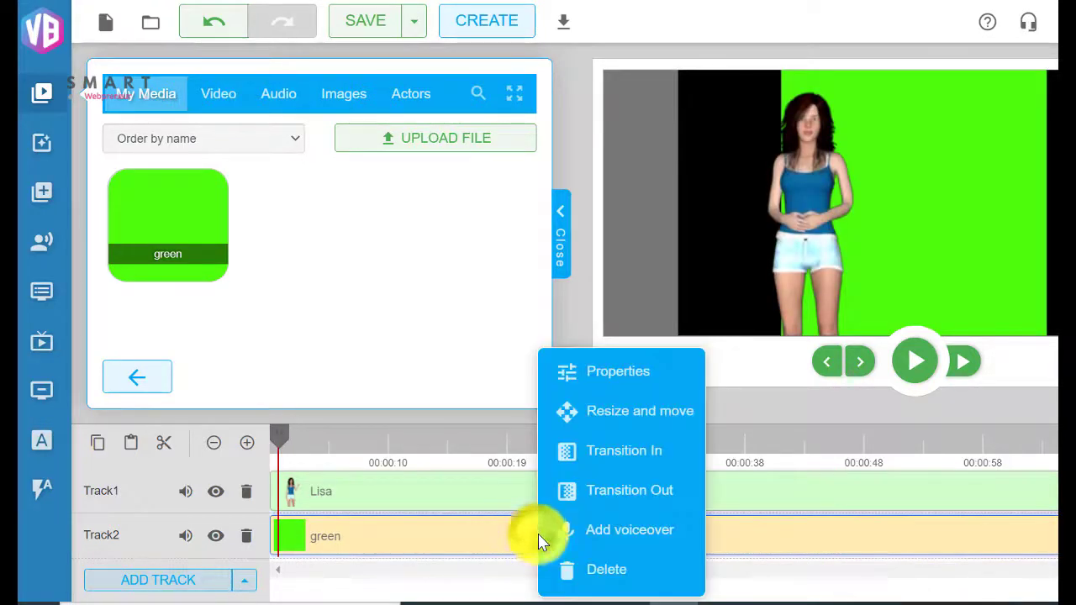
Resize the green background to fill the whole frame and save it
click(633, 413)
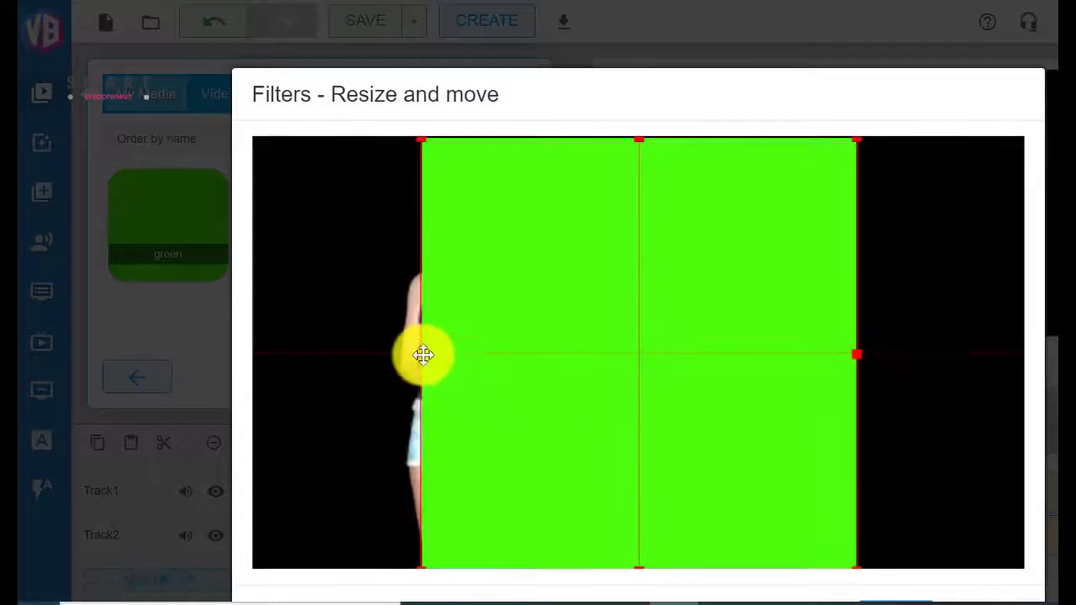
drag(421, 354, 247, 368)
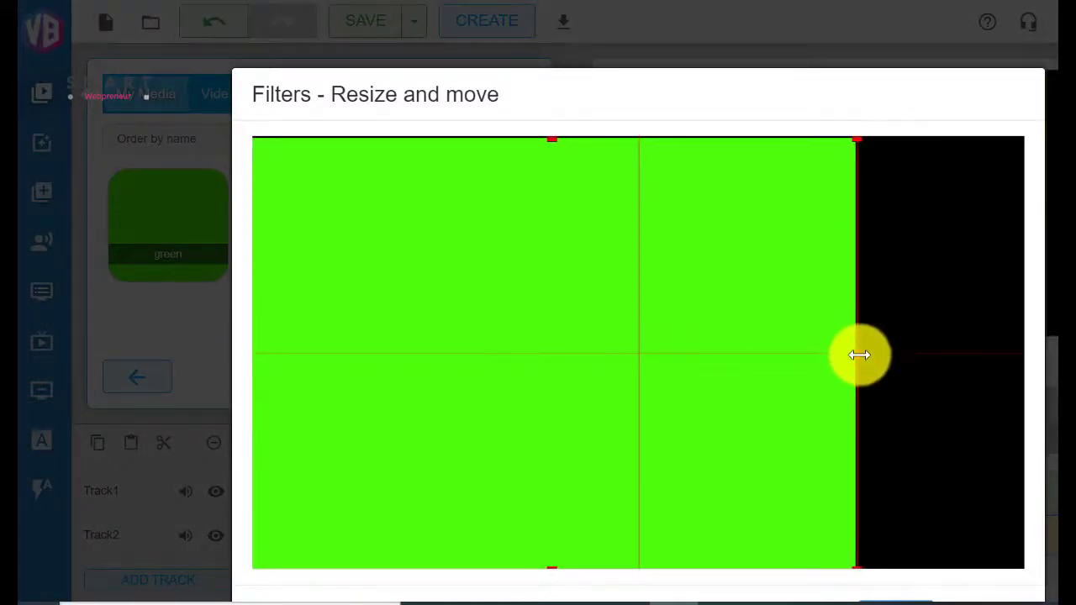
drag(857, 355, 1027, 343)
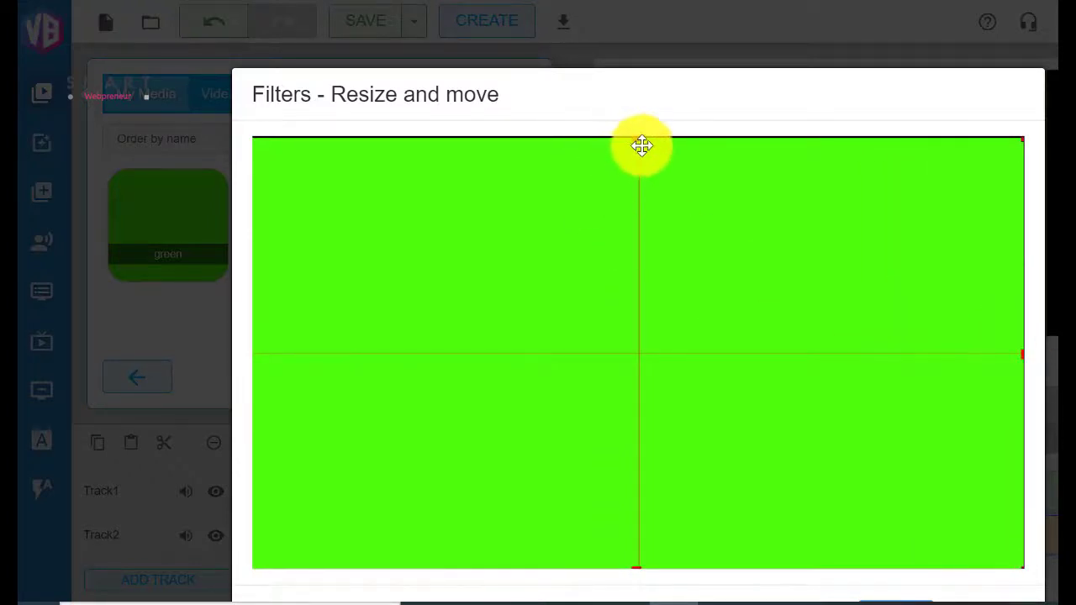
drag(636, 136, 636, 130)
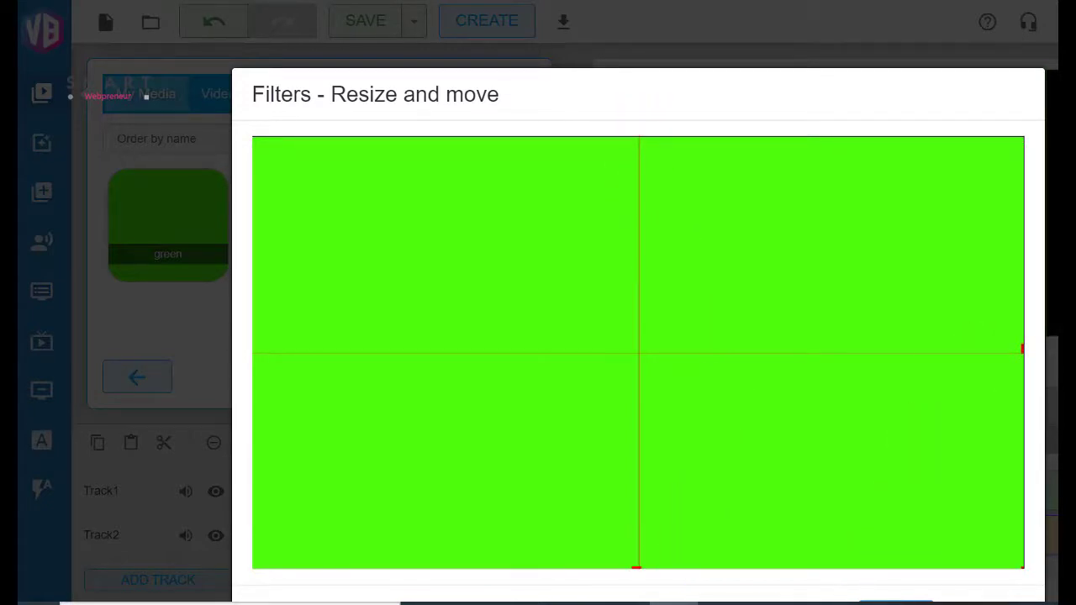
scroll(639, 336, down, 1)
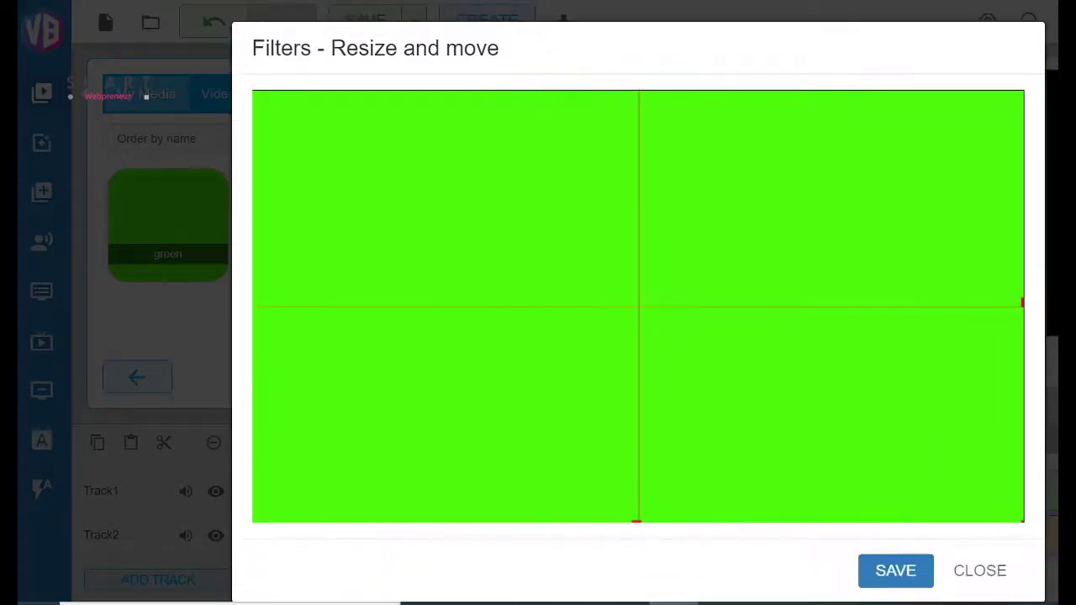
click(898, 578)
Shrink the Lisa avatar, move it to the left side, and save it
click(523, 495)
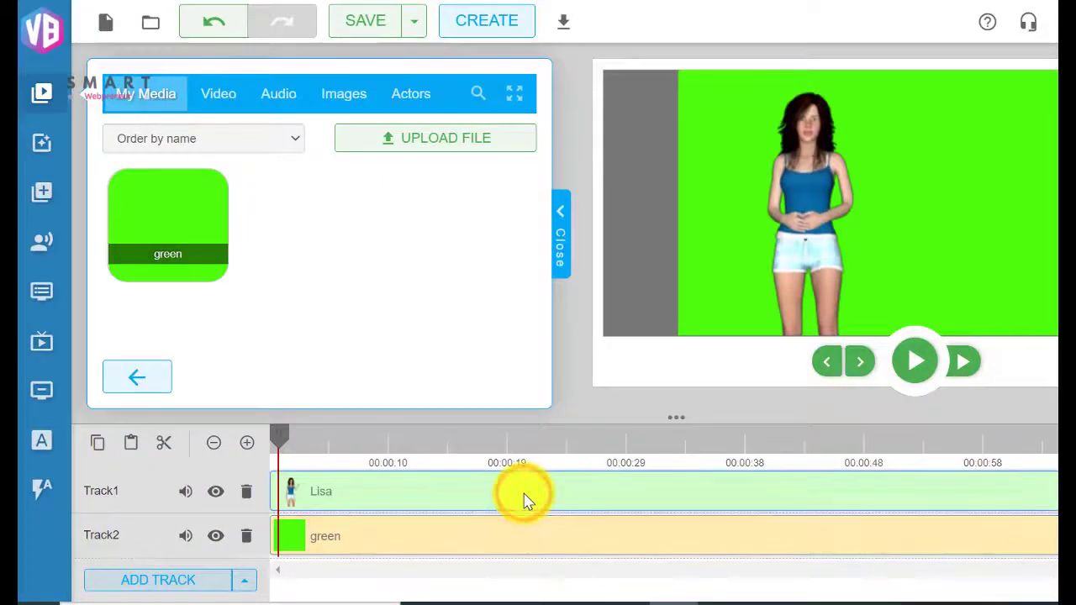
right_click(522, 496)
click(576, 412)
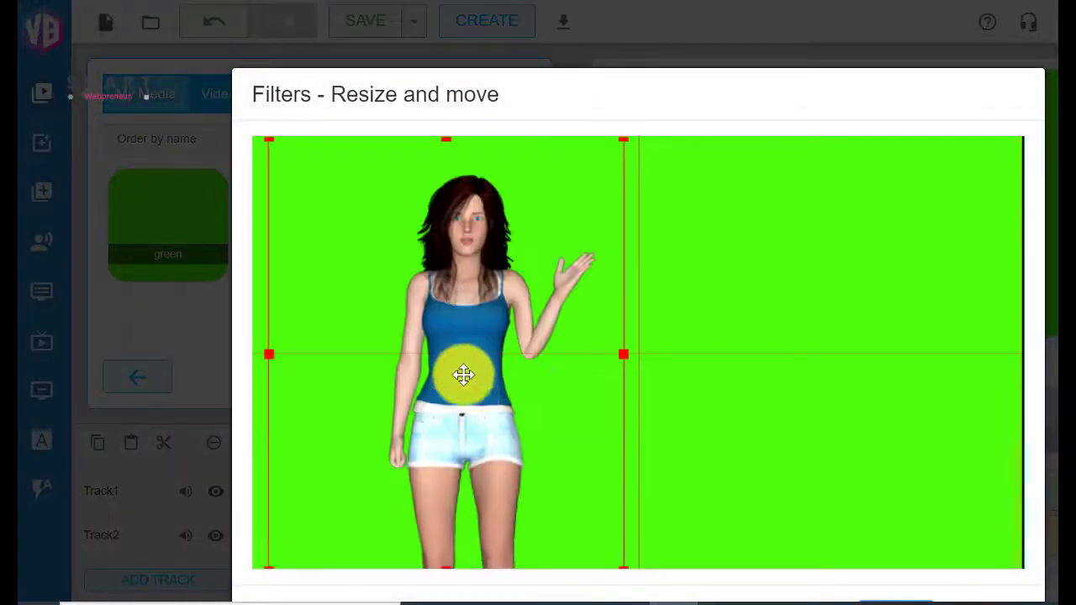
drag(623, 140, 619, 141)
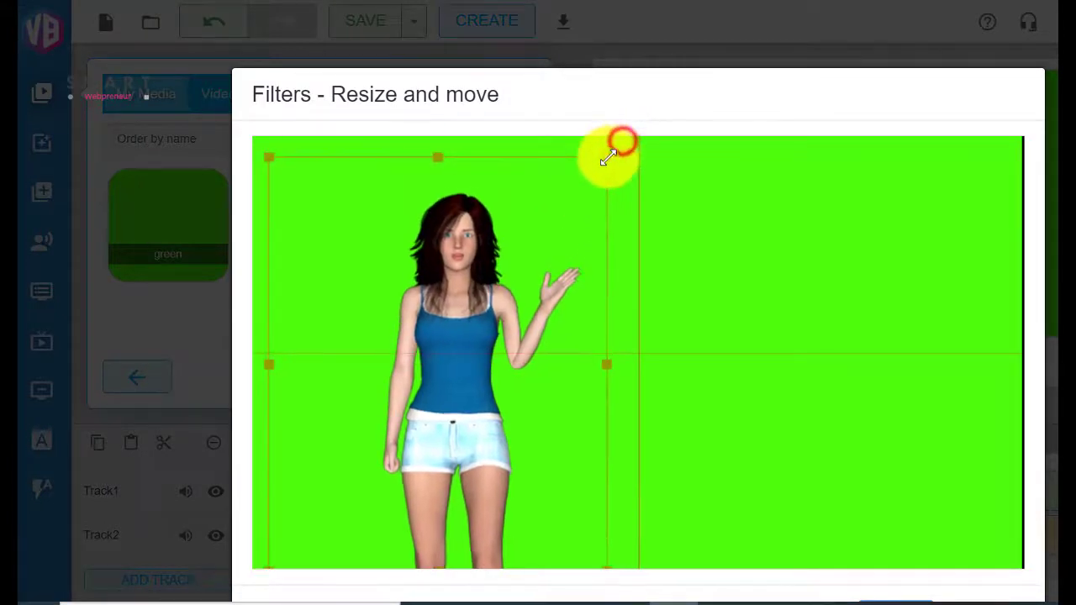
drag(482, 360, 471, 364)
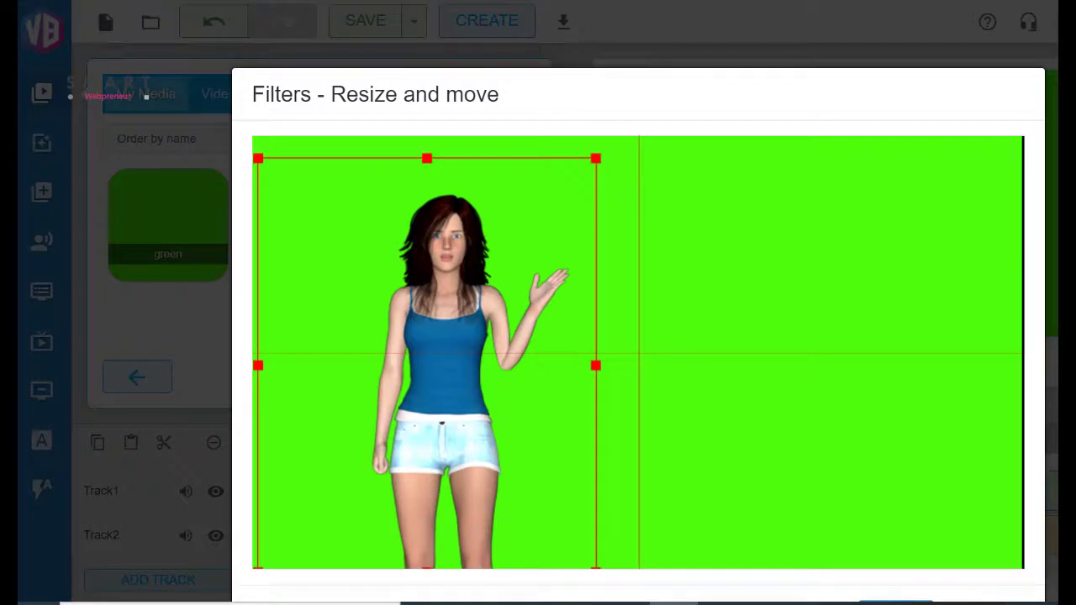
scroll(638, 336, down, 1)
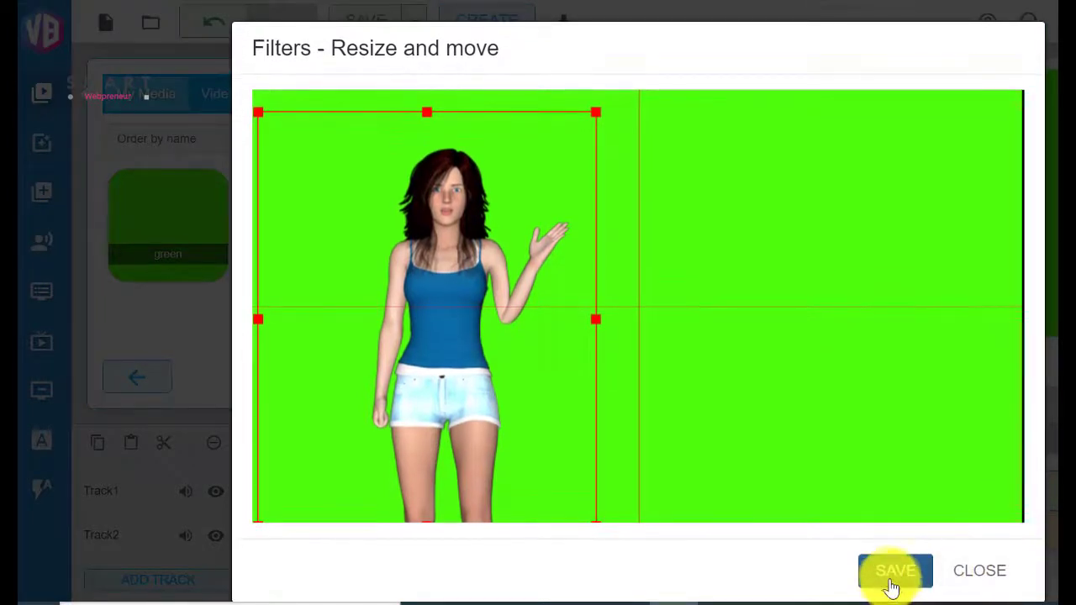
click(889, 576)
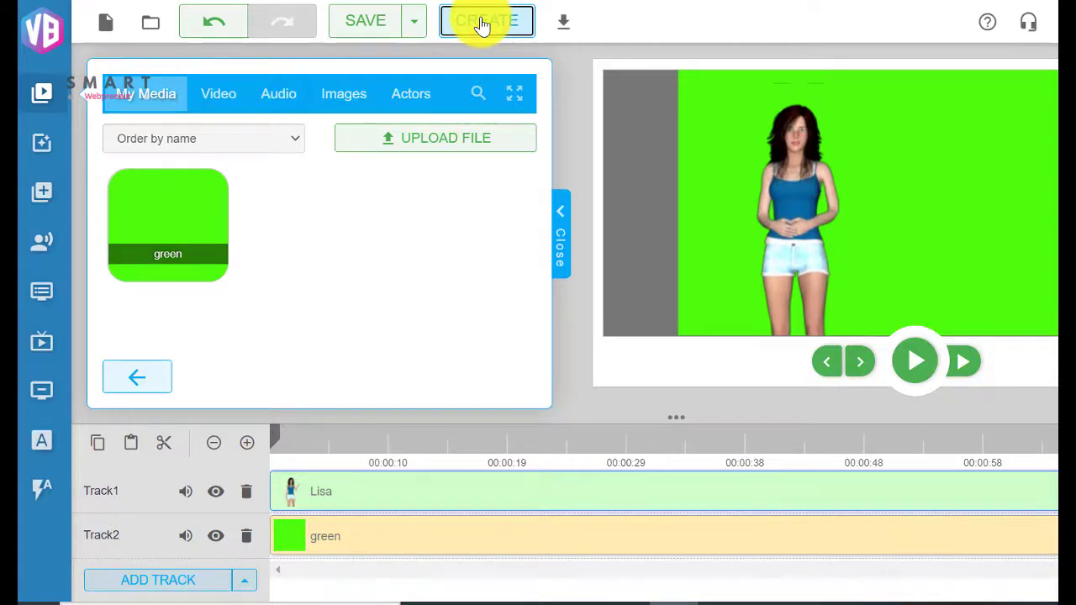
Render the project as 'Diabetes Reversal' at 720p in mp4 format
click(482, 25)
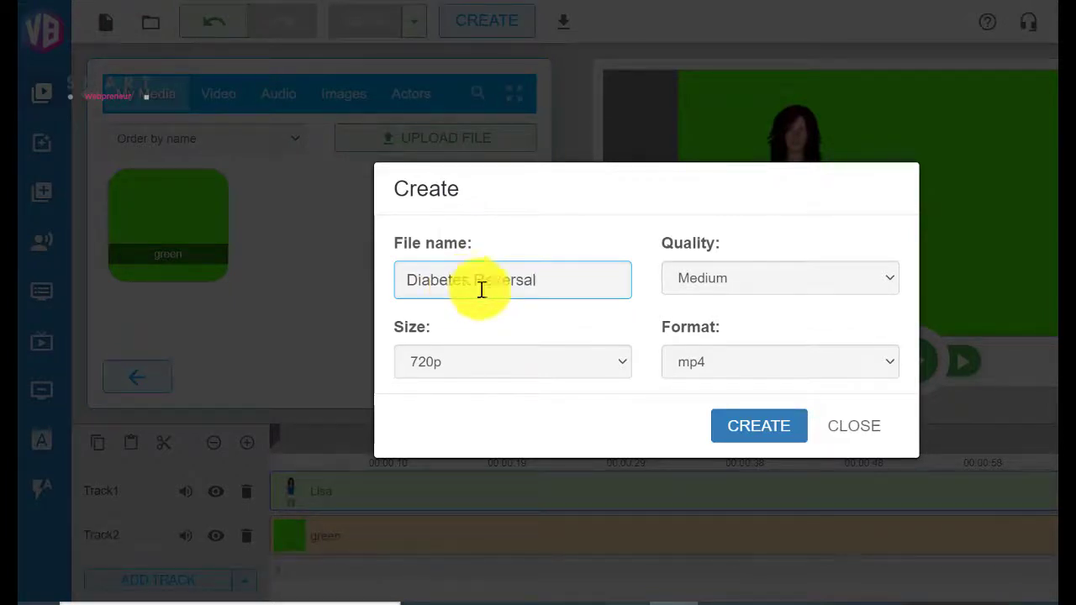
click(584, 364)
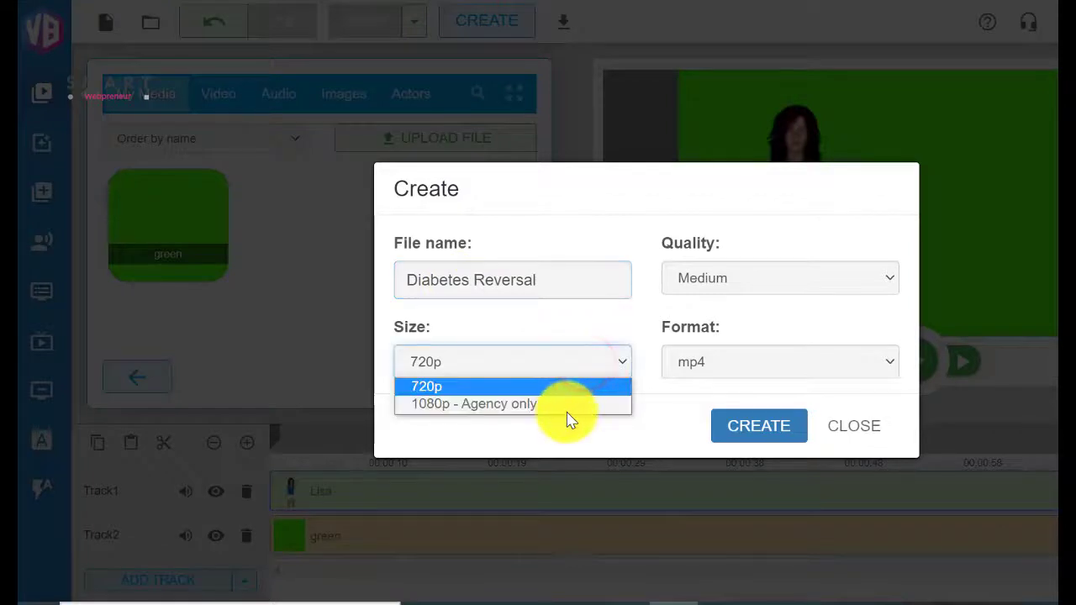
click(494, 388)
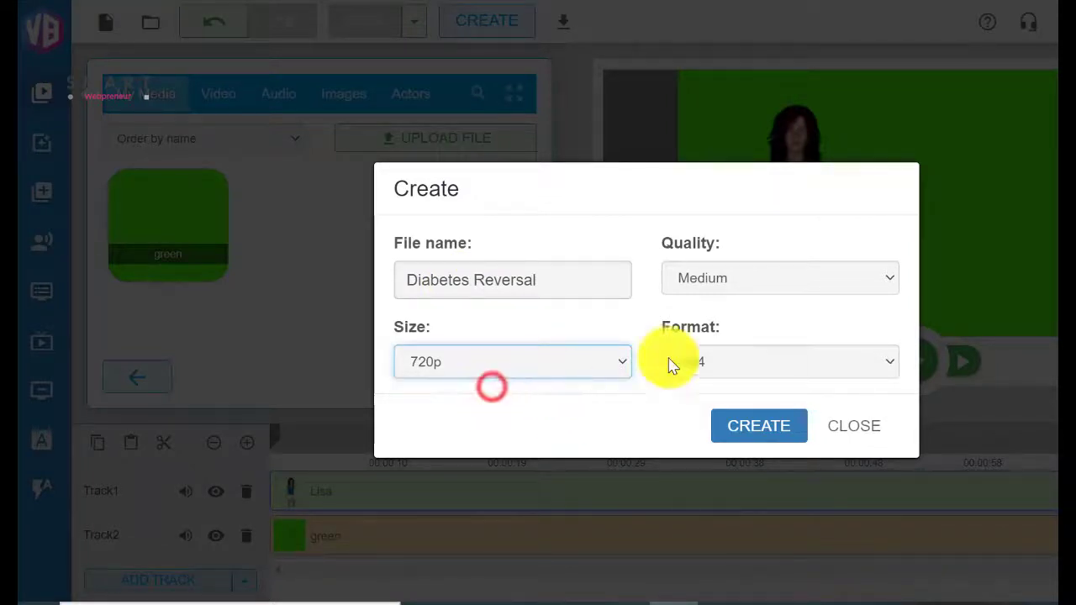
click(760, 426)
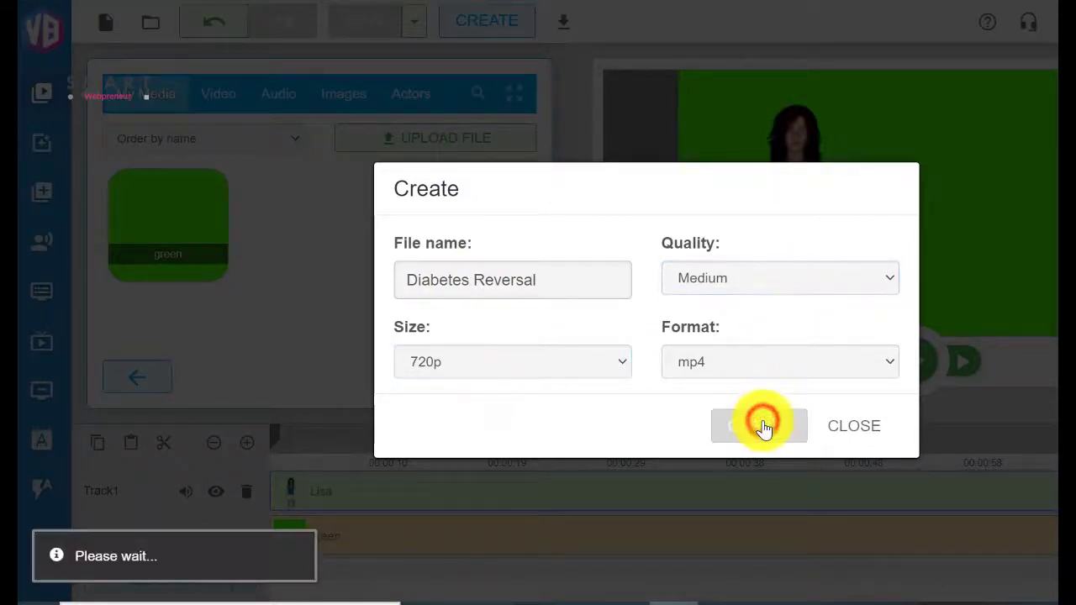